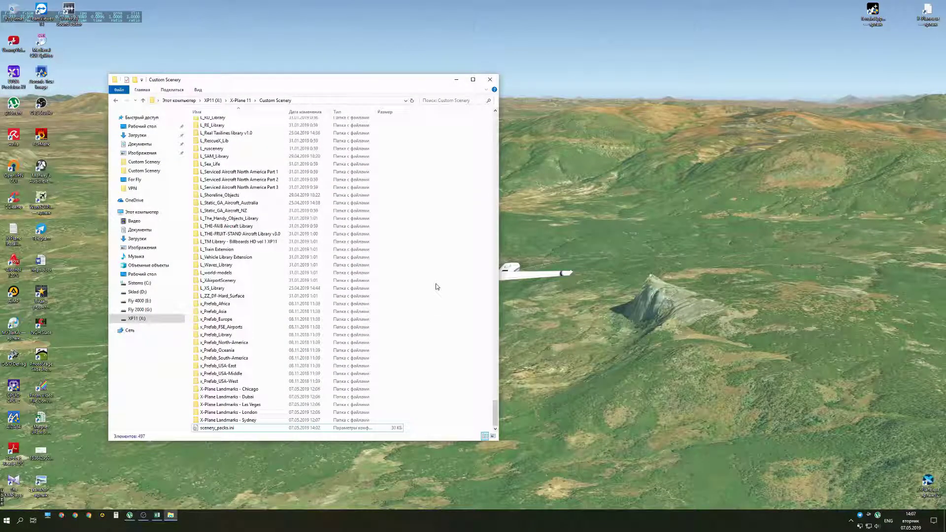
Step: Go to the root of the XP11 (X:) drive and bring up the Каталог контента.xlsx workbook beside the folder window
scroll(436, 287, "up", 20)
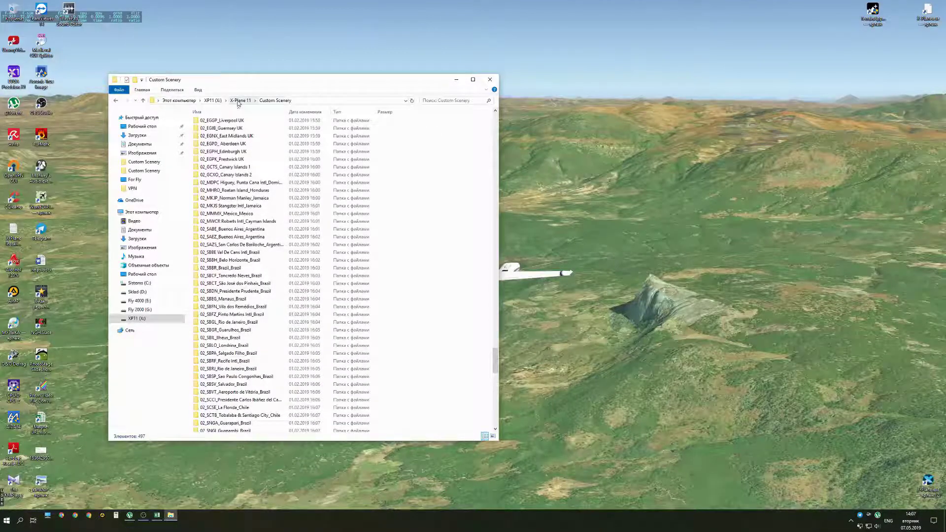
left_click(213, 100)
left_click_drag(238, 84, 685, 78)
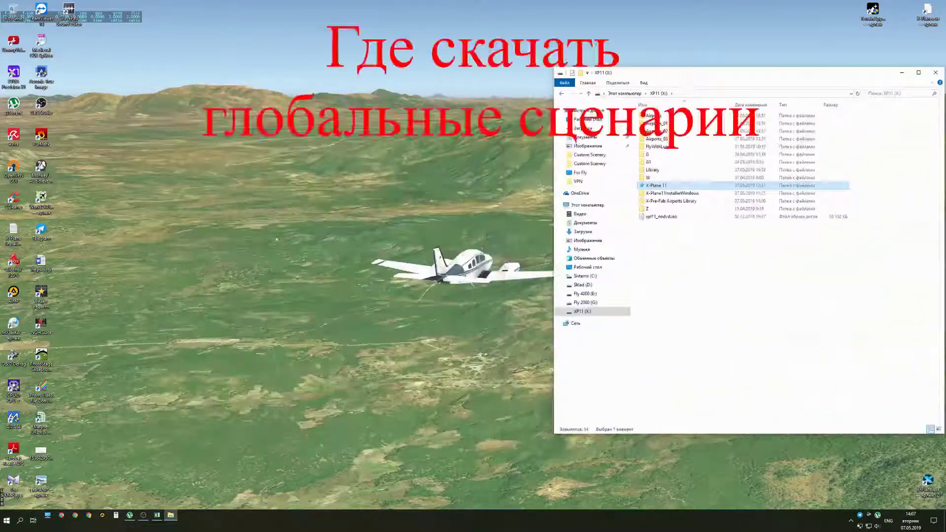
left_click(157, 516)
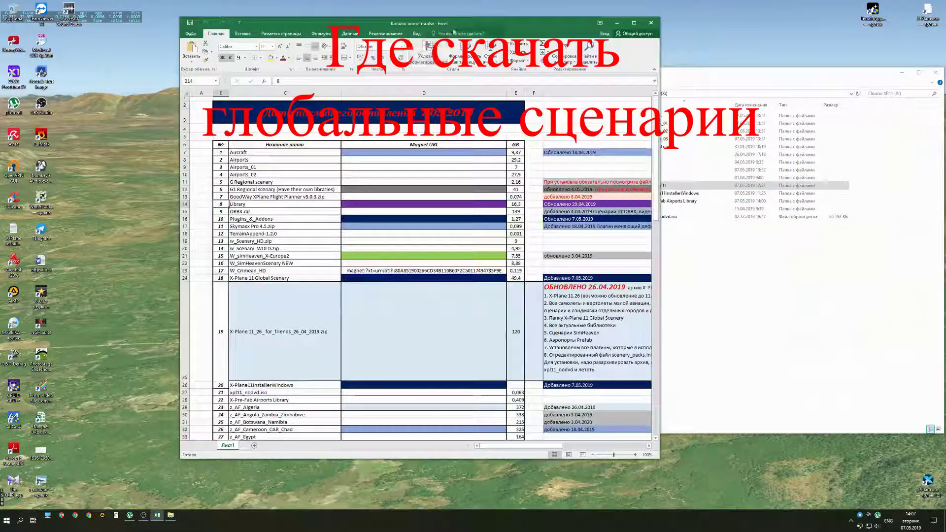
left_click_drag(527, 27, 373, 34)
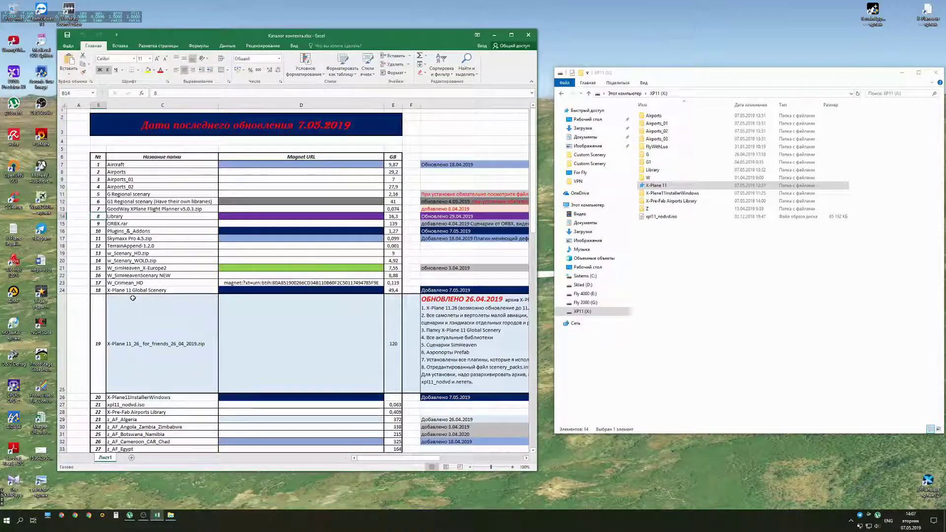
Step: Examine the catalogue rows for W_simHeaven_X-Europe2, W_SimHeavenScenary NEW, w_Scenary_HD.zip and w_Scenary_WOLD.zip
left_click(135, 269)
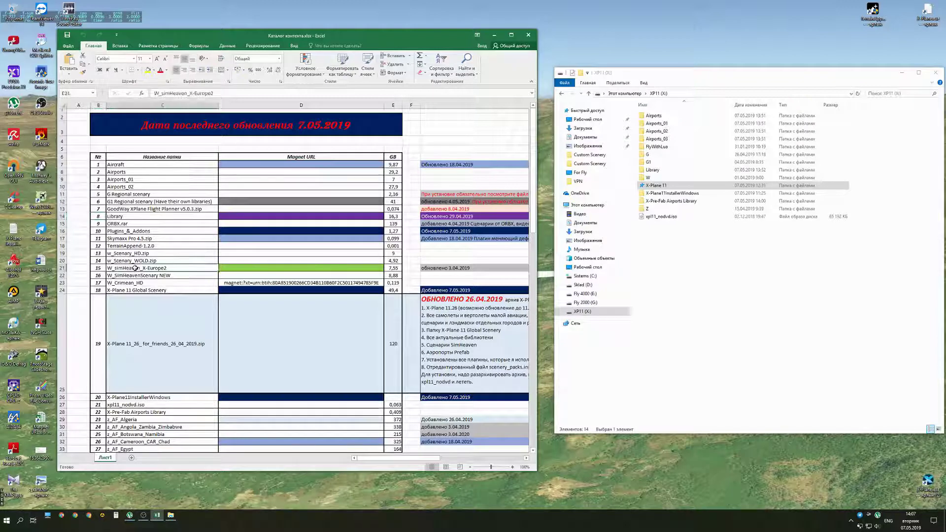
left_click(133, 276)
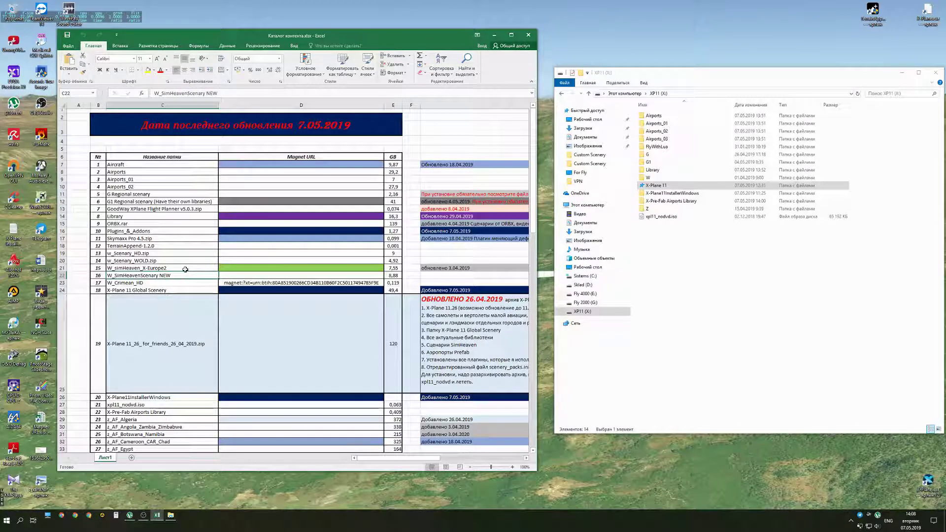
left_click(186, 269)
left_click(186, 273)
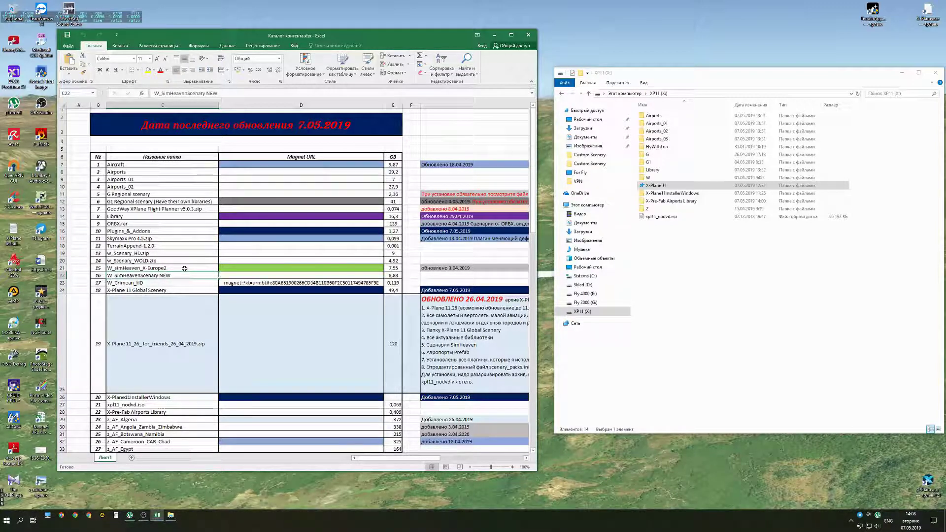
left_click(184, 268)
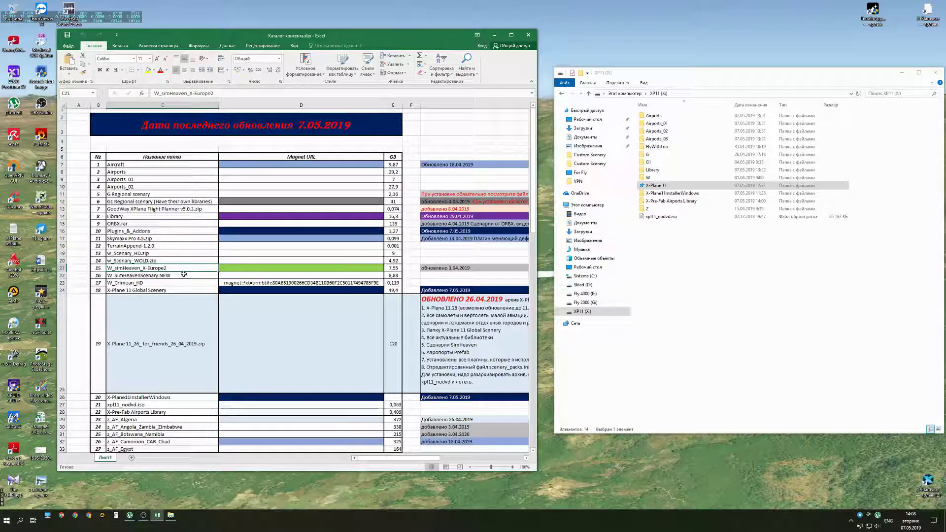
left_click(184, 274)
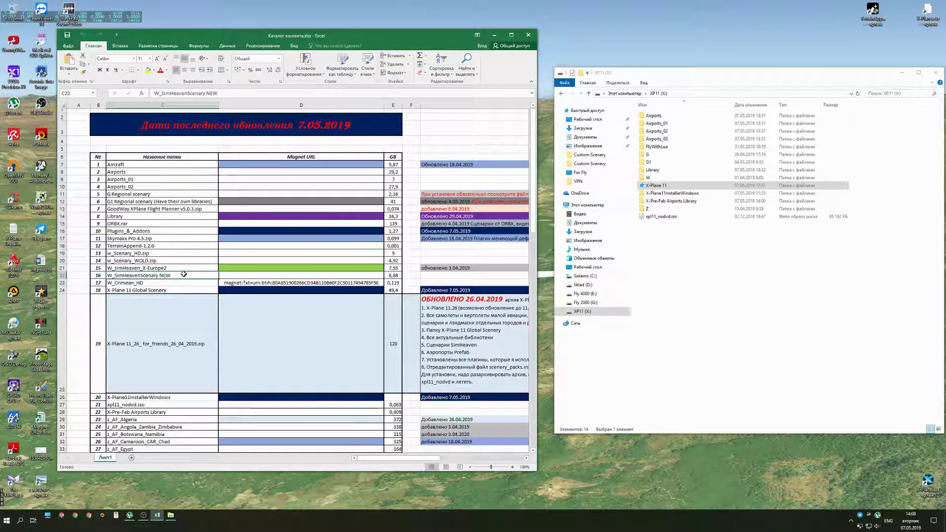
left_click(182, 268)
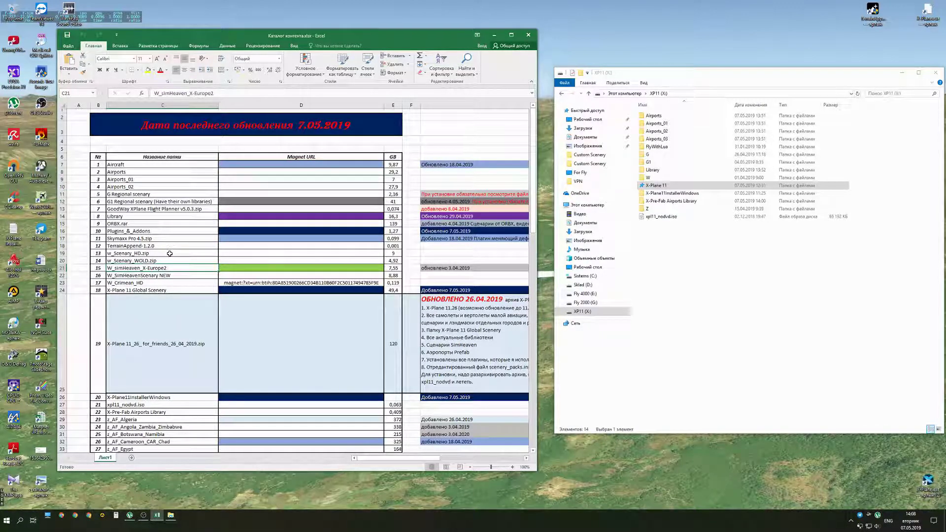
left_click(169, 254)
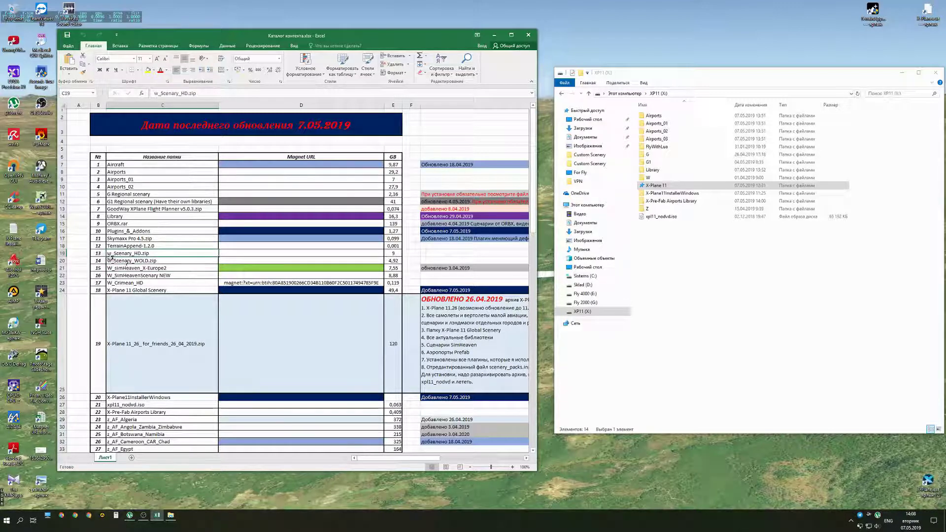
left_click(158, 261)
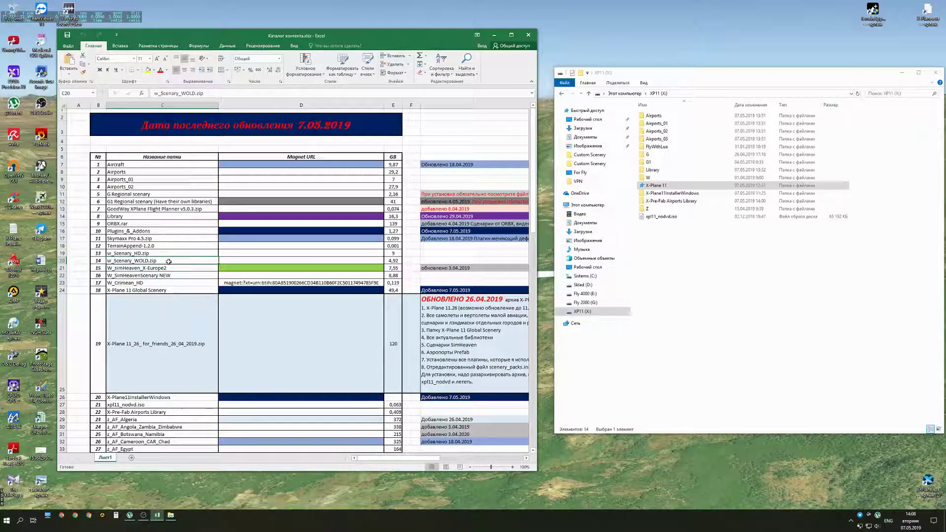
left_click(174, 268)
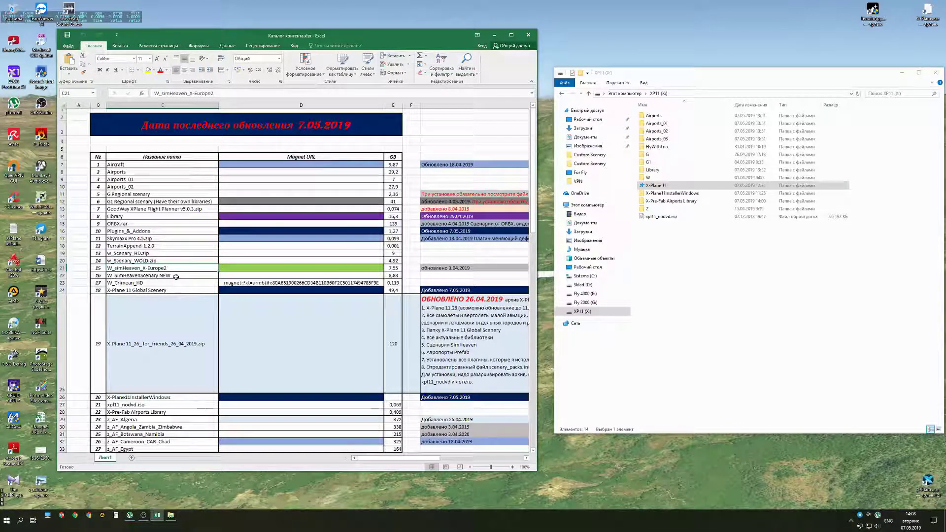
left_click(176, 276)
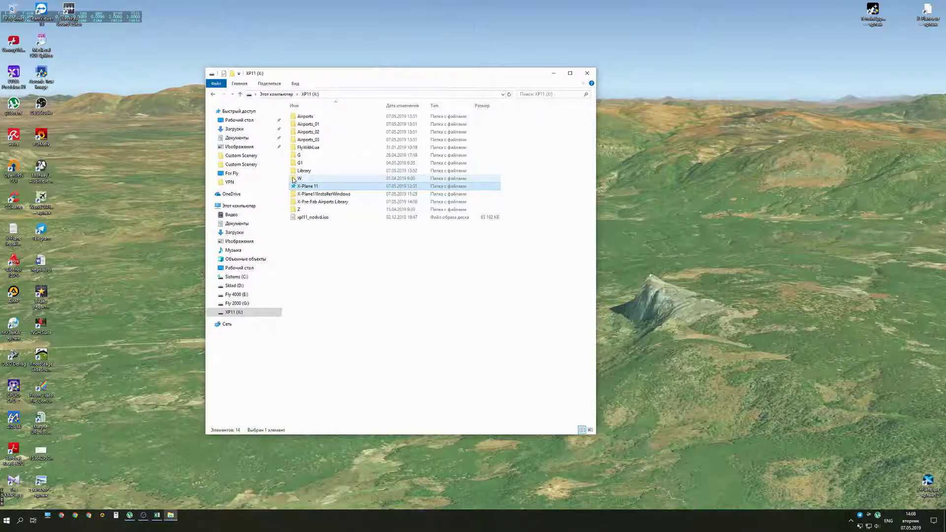
Step: Open the W folder in a separate window and show X-Plane 11's Custom Scenery folder in the original window beside it
right_click(293, 180)
left_click(313, 191)
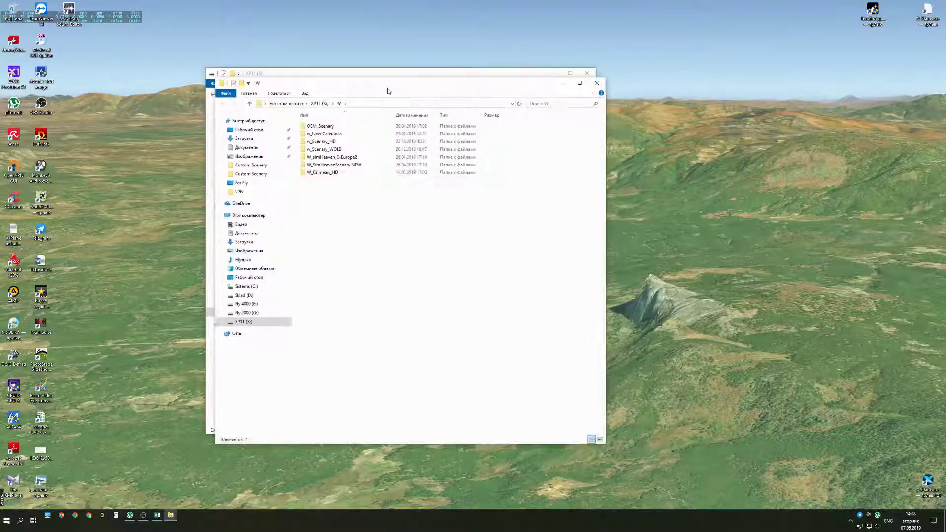
left_click_drag(378, 85, 721, 120)
left_click_drag(427, 70, 298, 95)
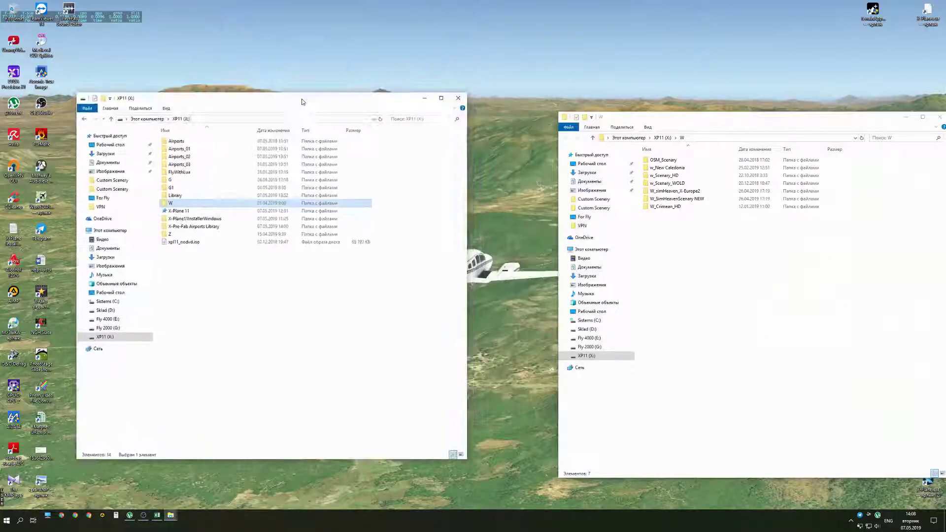
double_click(174, 211)
double_click(176, 165)
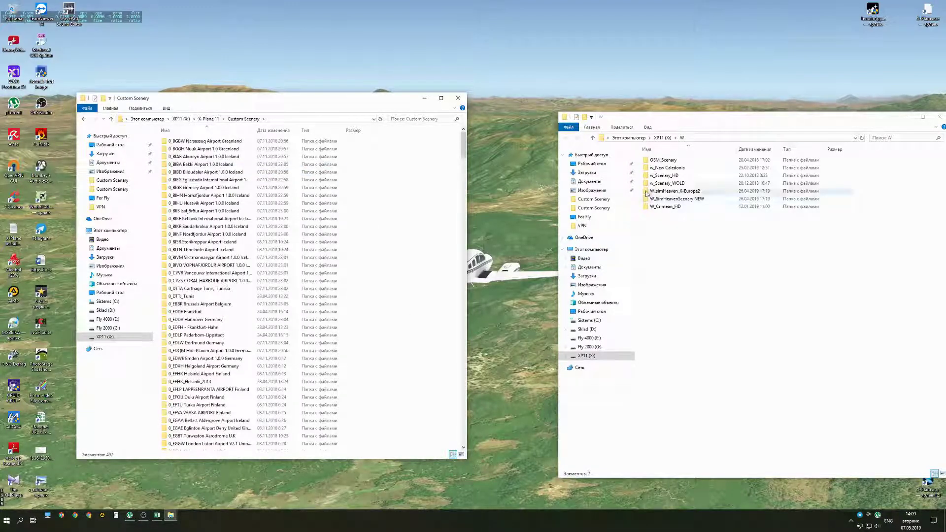
Step: Move the four W_simHeaven folders from W_simHeaven_X-Europe2 into Custom Scenery, leaving out the PDF manual
double_click(647, 193)
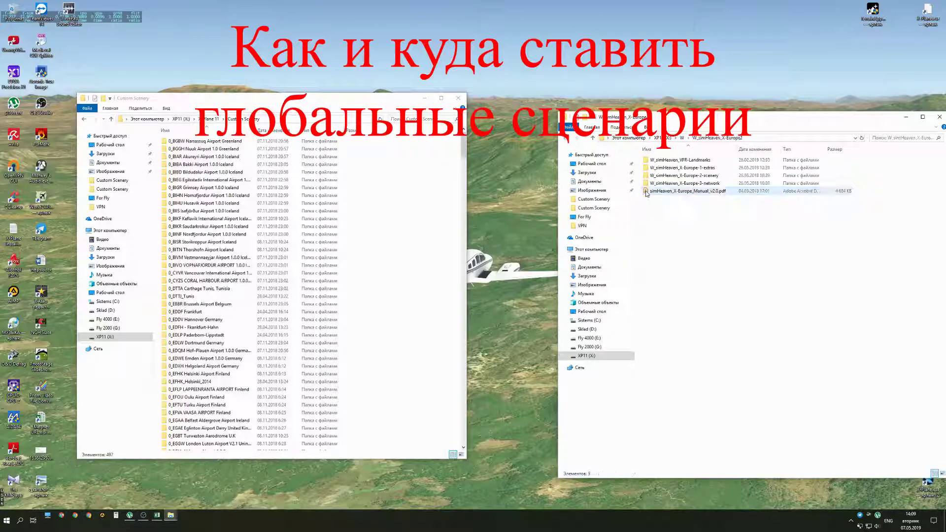
left_click_drag(843, 162, 843, 184)
left_click_drag(722, 169, 418, 245)
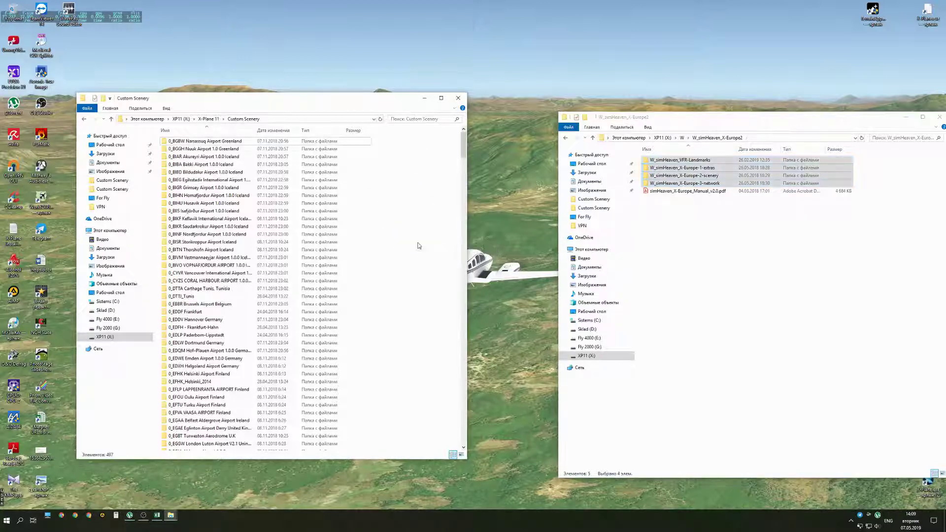
Step: Move all folders from W_SimHeavenScenary NEW into Custom Scenery, and close the source folder window
left_click(682, 138)
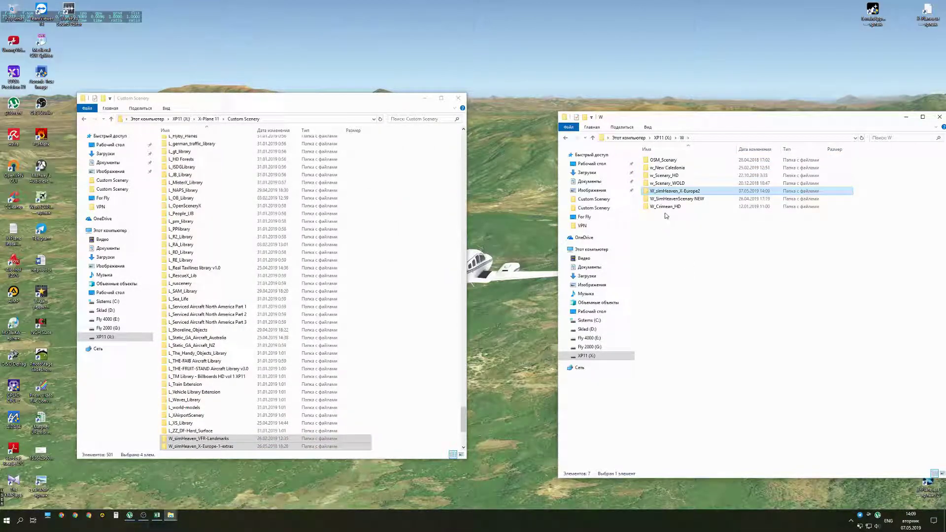
double_click(677, 198)
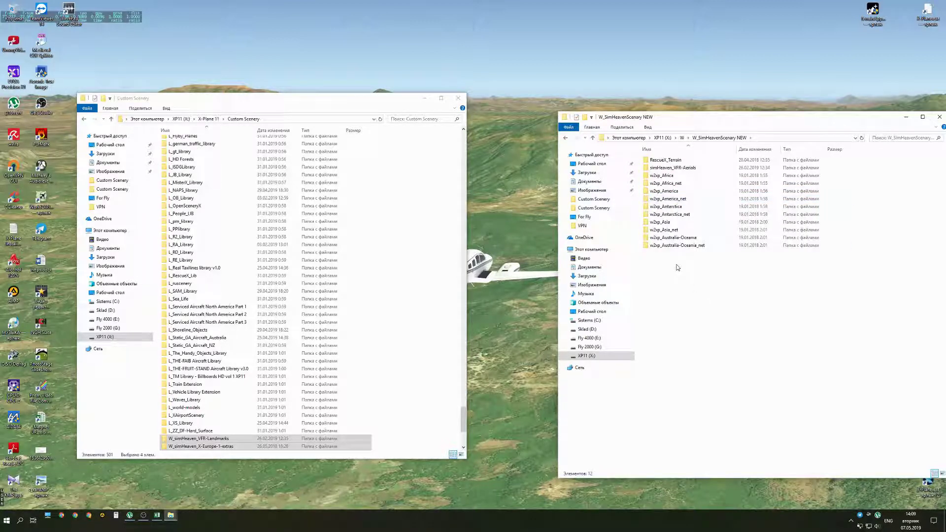
left_click_drag(678, 267, 702, 157)
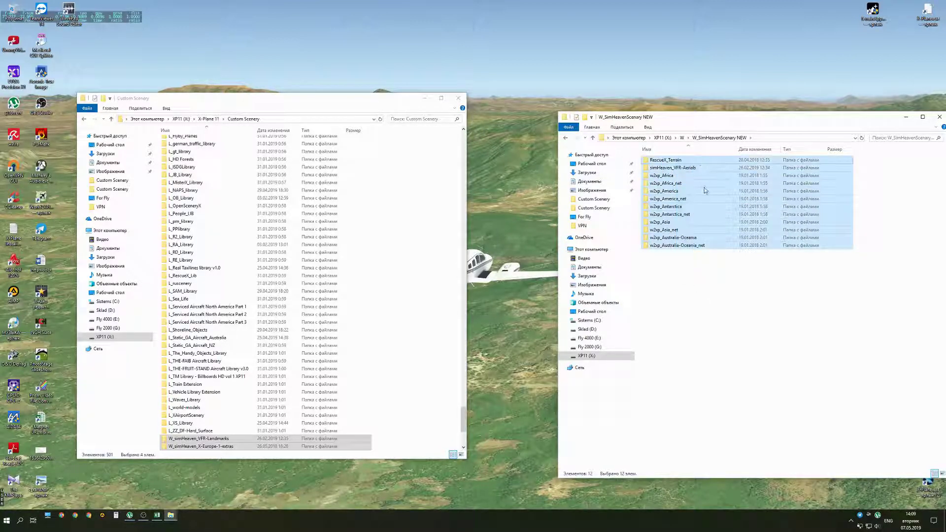
left_click_drag(708, 194, 431, 247)
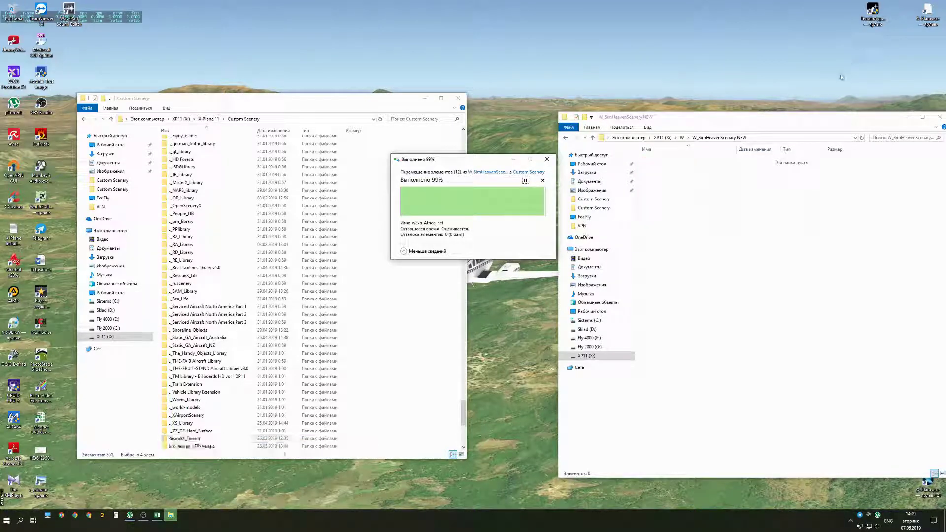
left_click_drag(839, 123, 653, 93)
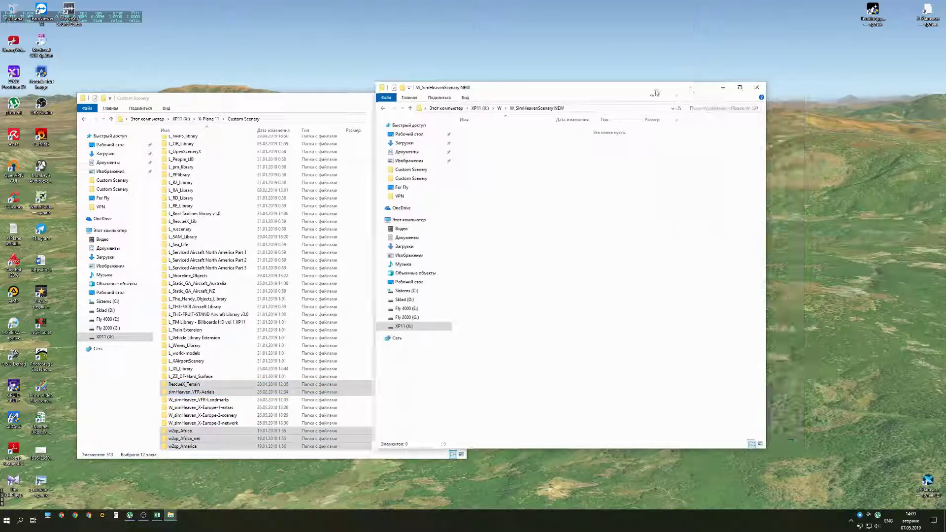
left_click(757, 89)
Step: Launch X-Plane 11 so it registers the added scenery folders, and exit the simulator from its main menu
double_click(928, 482)
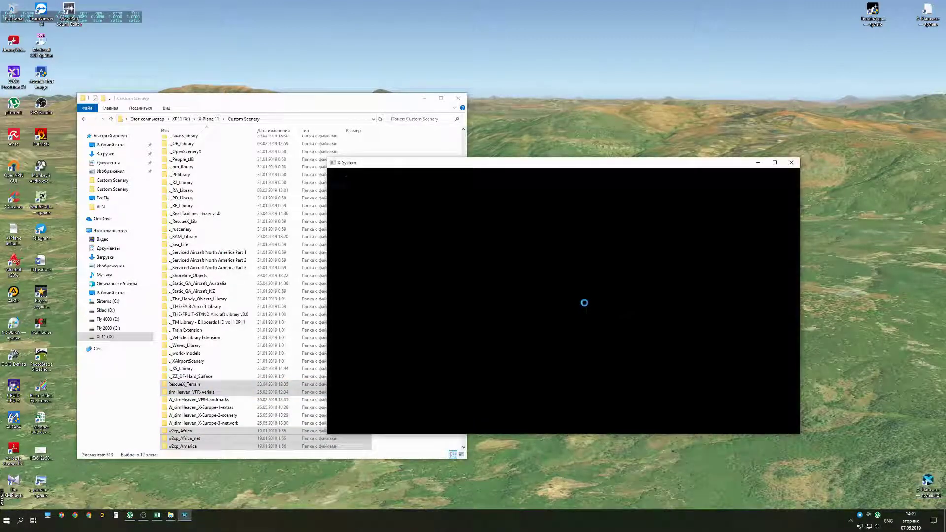
left_click(276, 100)
scroll(386, 276, "down", 8)
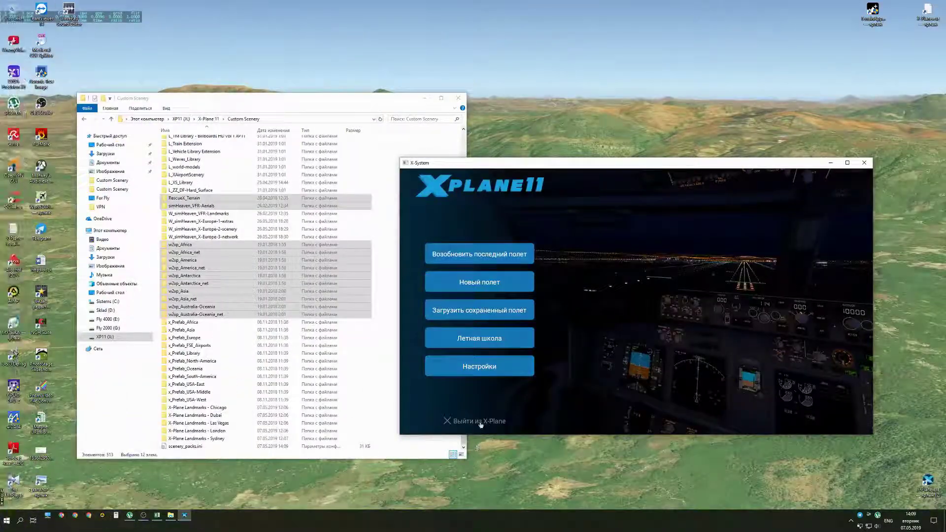
left_click(480, 422)
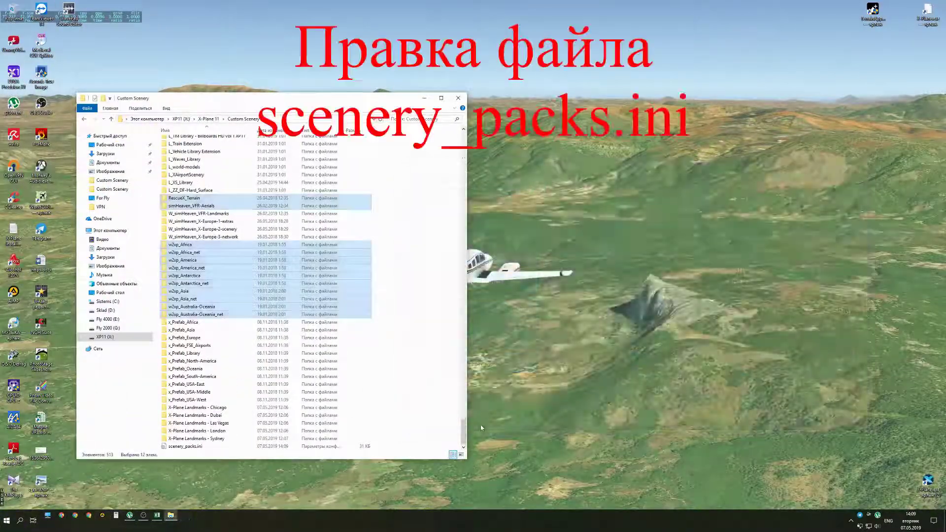
Step: Open scenery_packs.ini from the Custom Scenery folder in Notepad
left_click(401, 365)
left_click(191, 447)
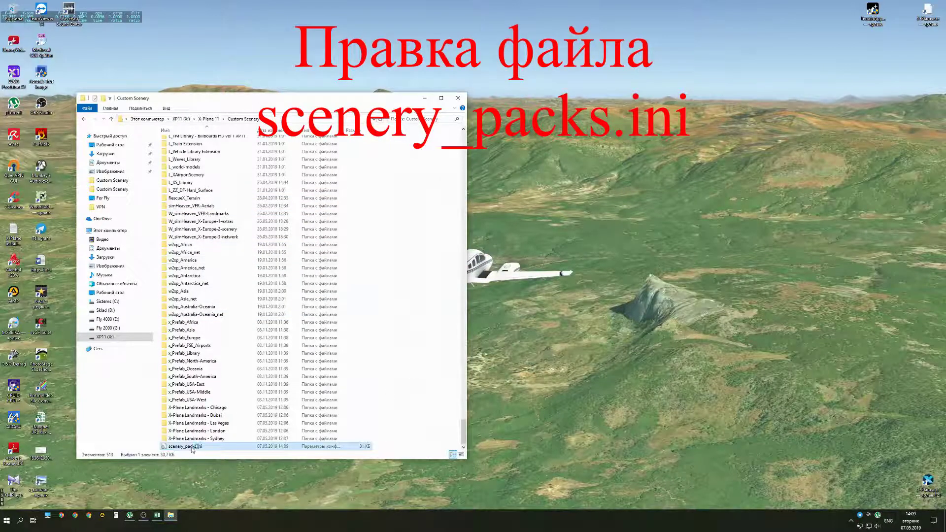
double_click(191, 446)
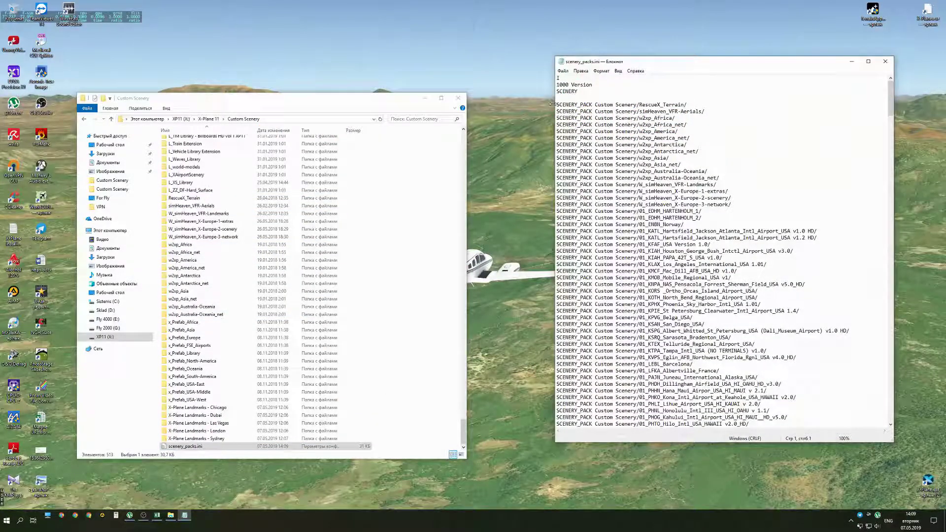
Step: Cut the W_simHeaven VFR-Landmarks, X-Europe-1-extras, X-Europe-2-scenery and X-Europe-3-network lines from scenery_packs.ini, leaving no blank line
left_click_drag(557, 105, 702, 167)
left_click(791, 165)
left_click_drag(734, 203, 556, 185)
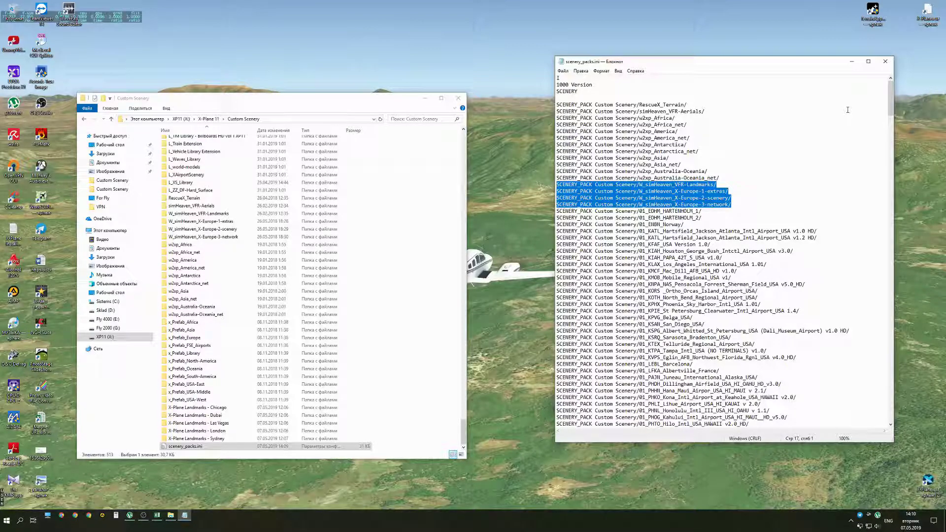
key("ctrl+x")
key("BackSpace")
Step: Paste the cut W_simHeaven VFR-Landmarks and X-Europe lines directly below the Global Airports line in scenery_packs.ini
scroll(788, 243, "down", 14)
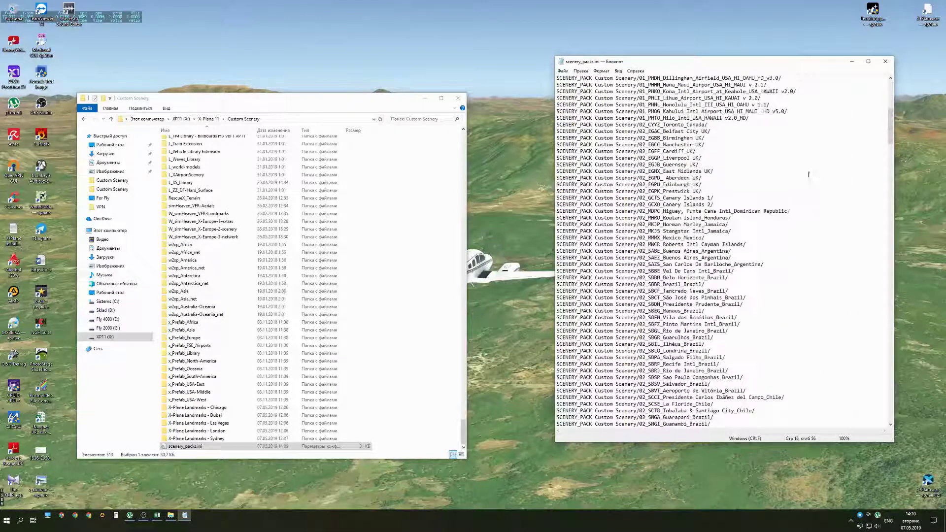
scroll(788, 243, "down", 20)
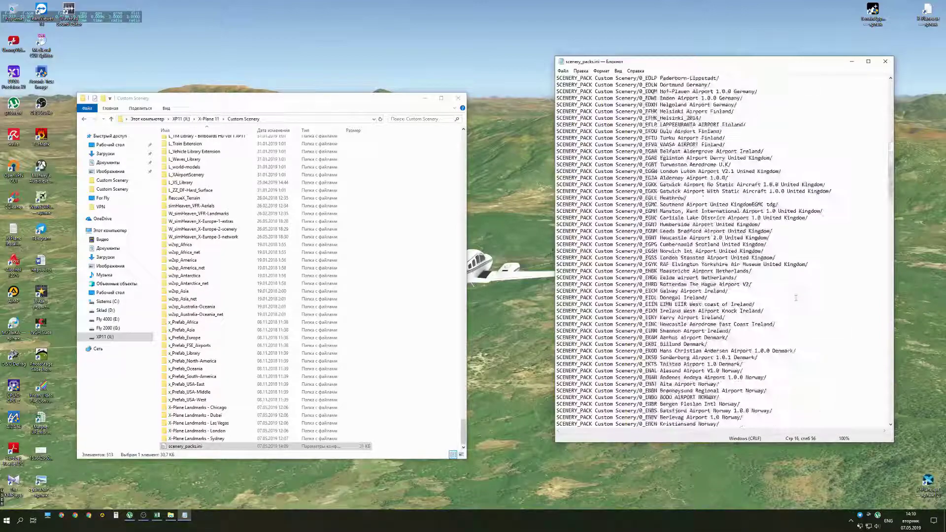
left_click_drag(892, 212, 891, 398)
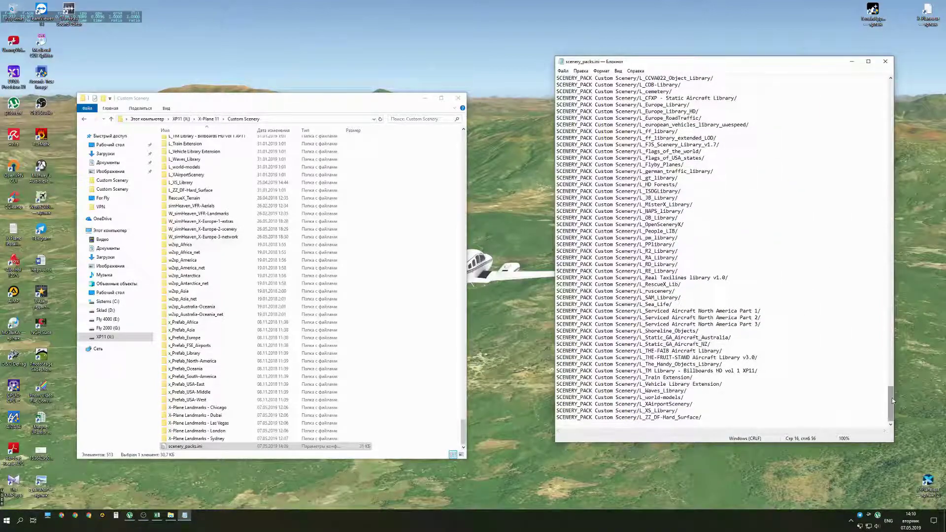
scroll(892, 400, "up", 8)
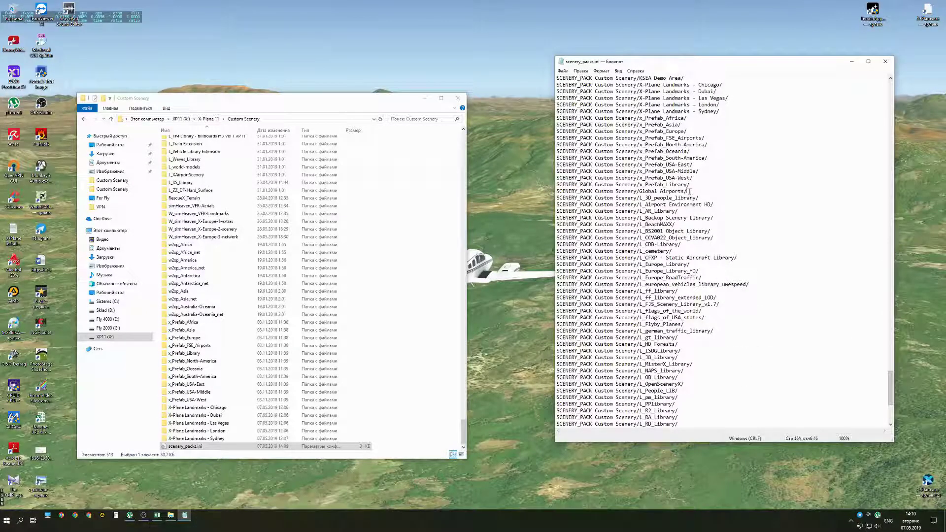
key("Return")
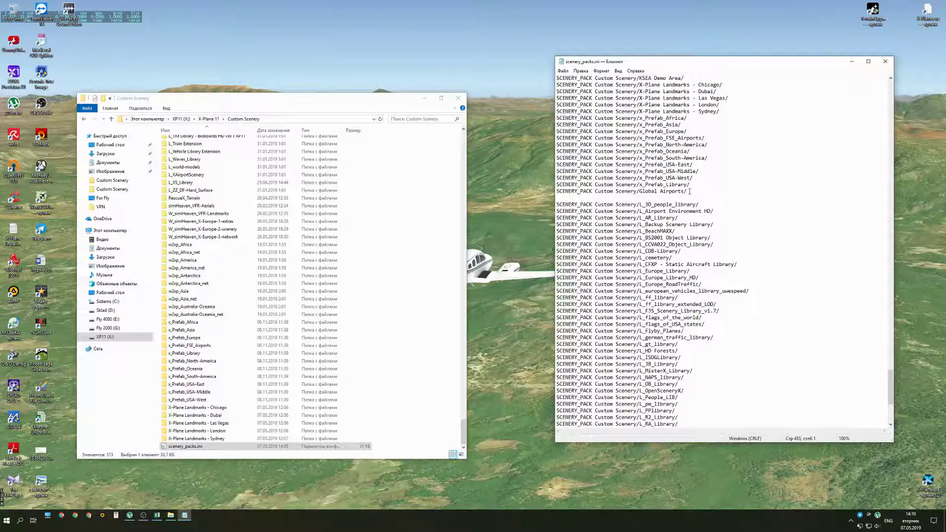
key("ctrl+v")
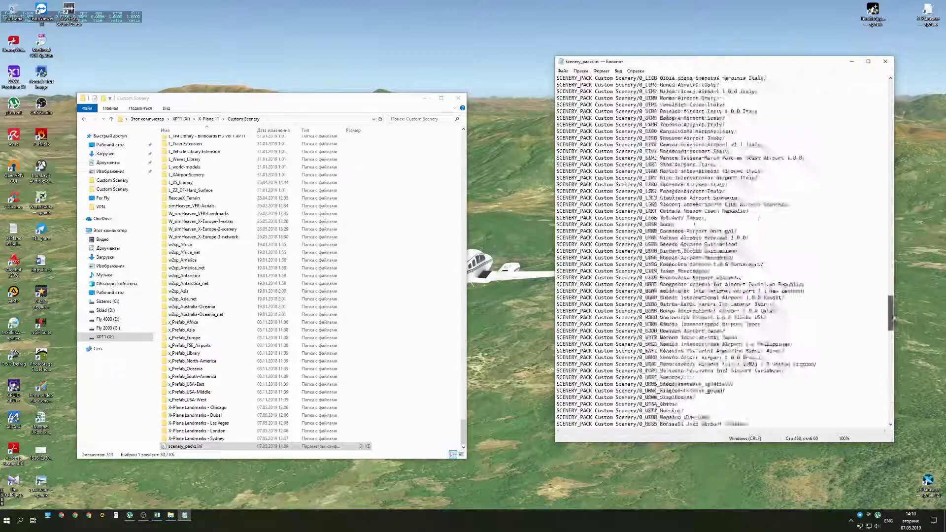
Step: Move the lines from RescueX_Terrain through w2xp_Australia-Oceania_net below the W_simHeaven_X-Europe-3-network line, and close scenery_packs.ini with the changes saved
left_click_drag(890, 390, 897, 116)
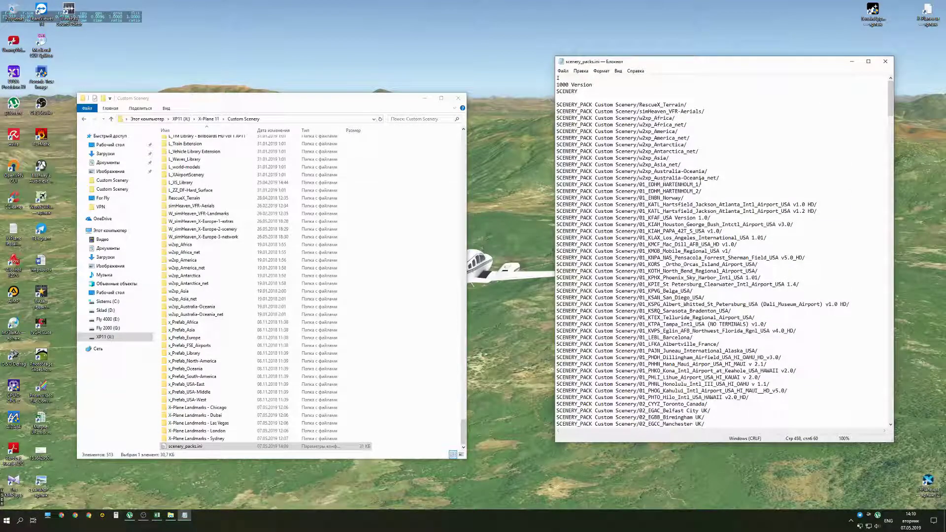
left_click_drag(721, 178, 557, 104)
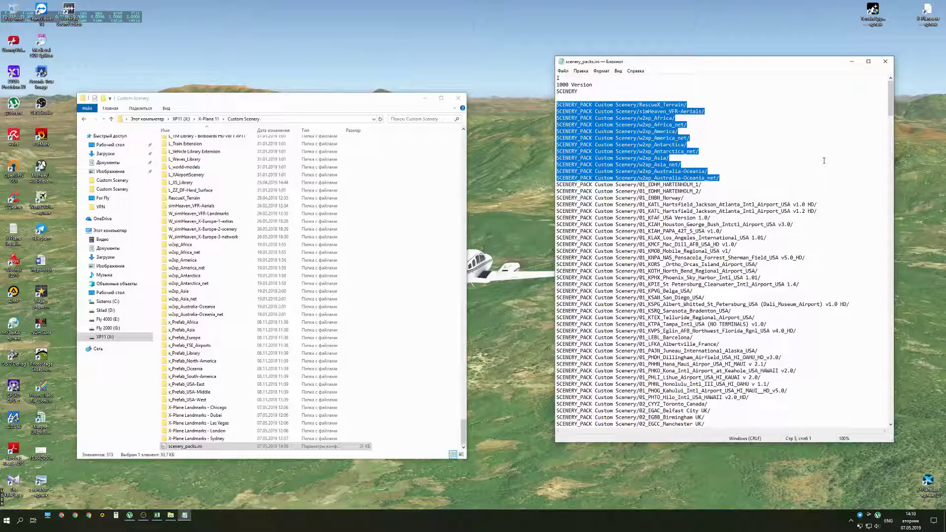
key("ctrl+x")
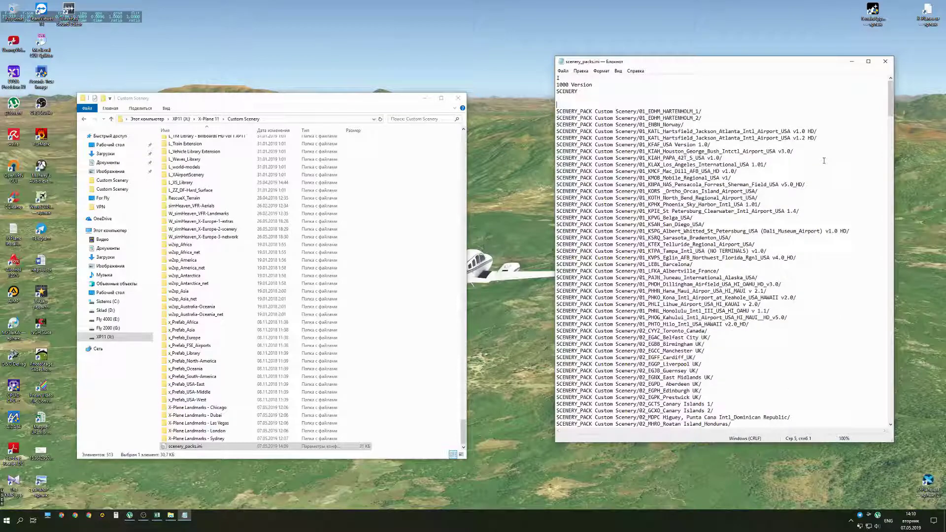
left_click_drag(890, 94, 889, 431)
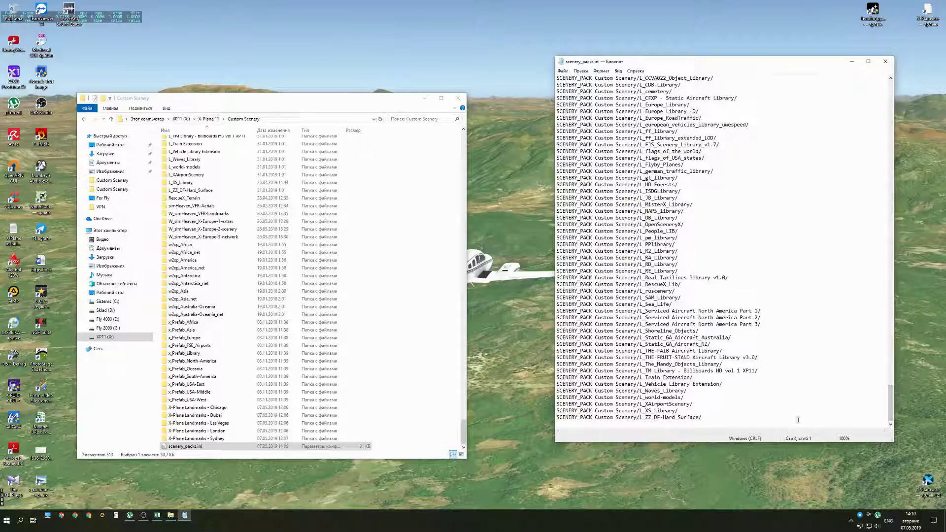
scroll(807, 335, "up", 15)
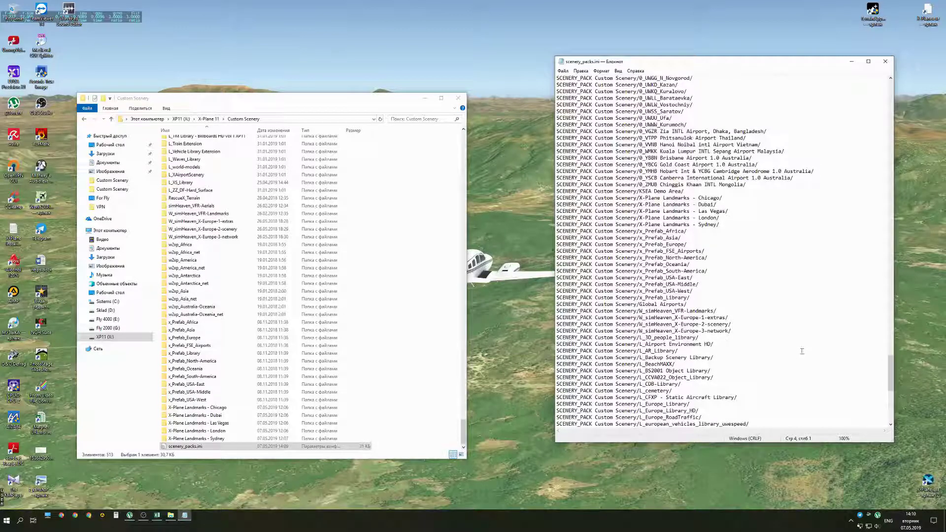
scroll(795, 347, "down", 3)
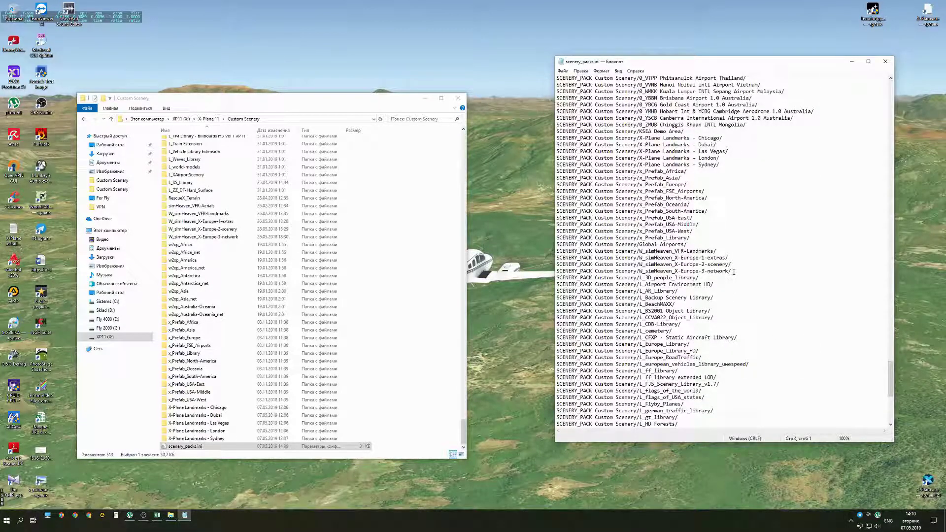
key("Return")
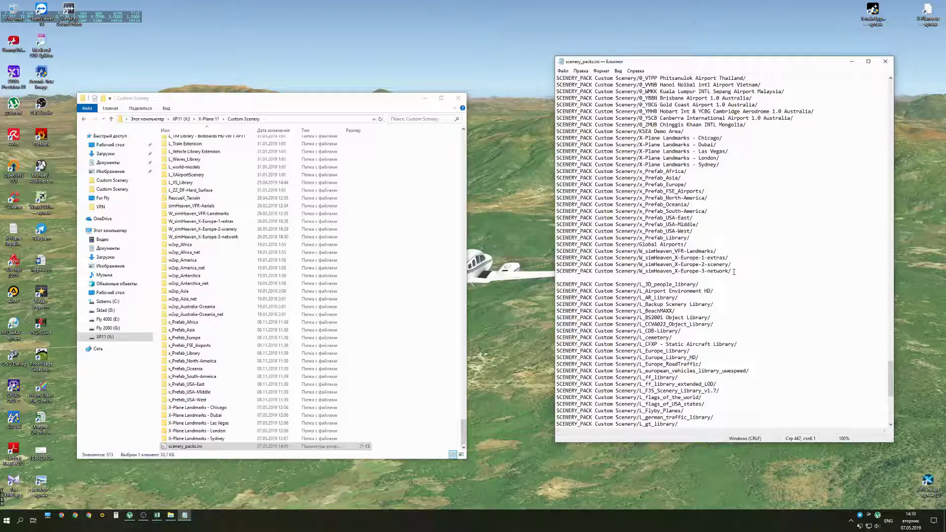
key("ctrl+v")
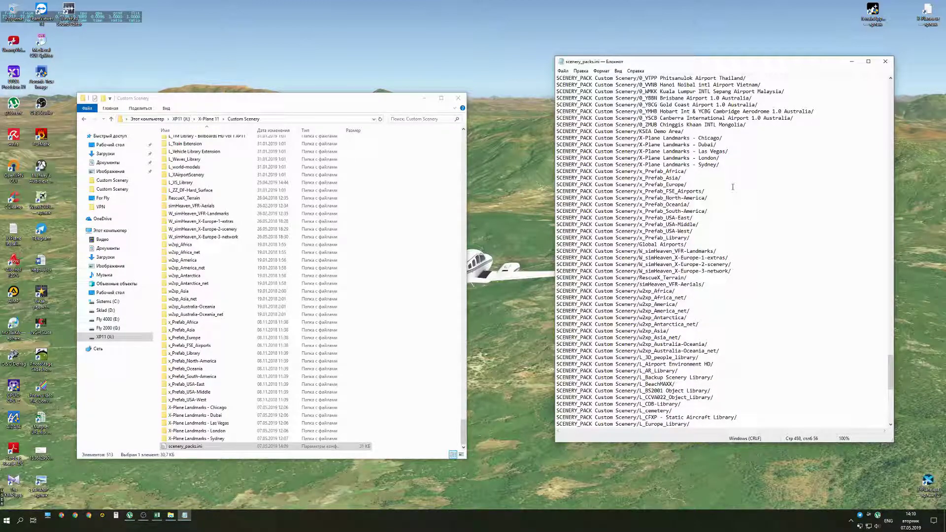
left_click(885, 61)
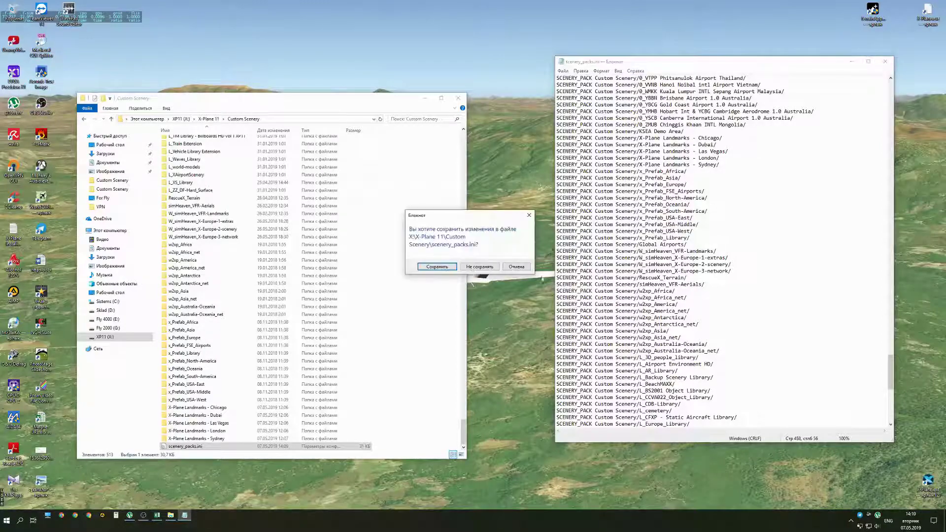
left_click(434, 267)
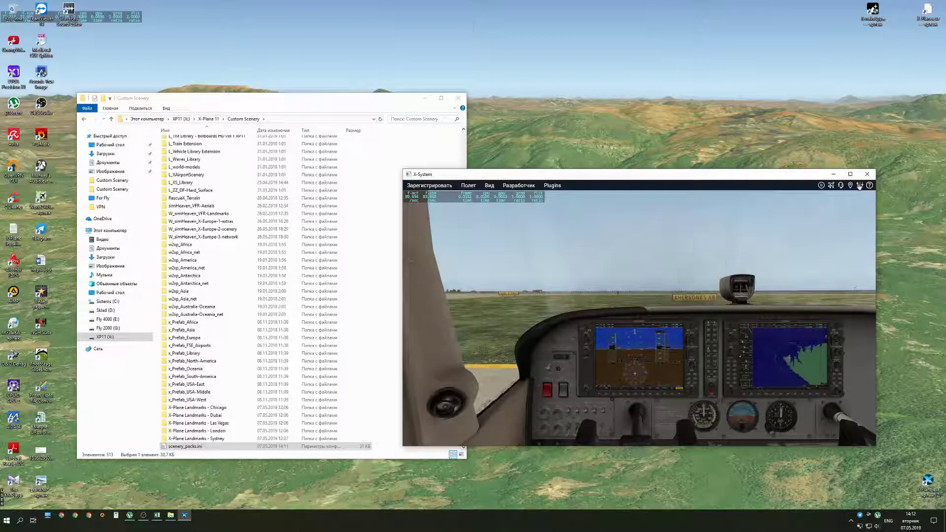
Step: Maximize the X-Plane simulator window and look around the airfield from the cockpit
left_click(850, 174)
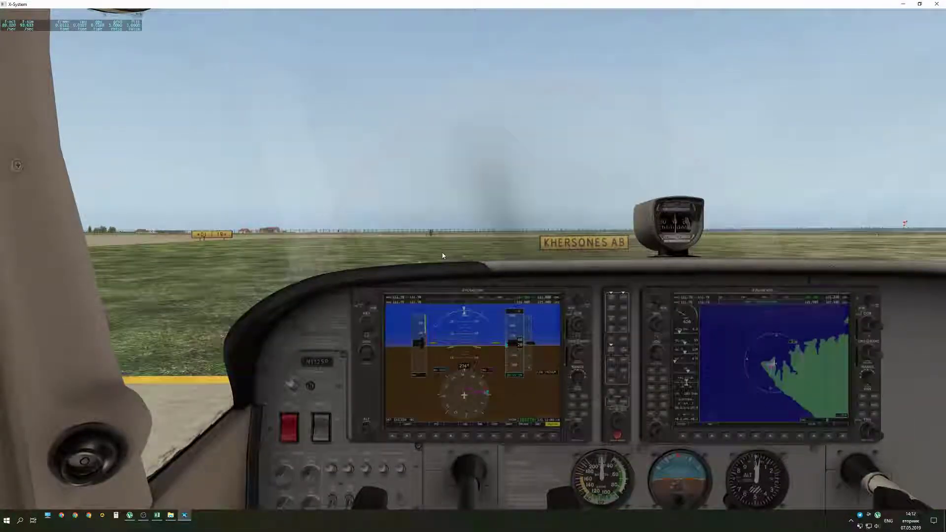
key("q")
key("q")
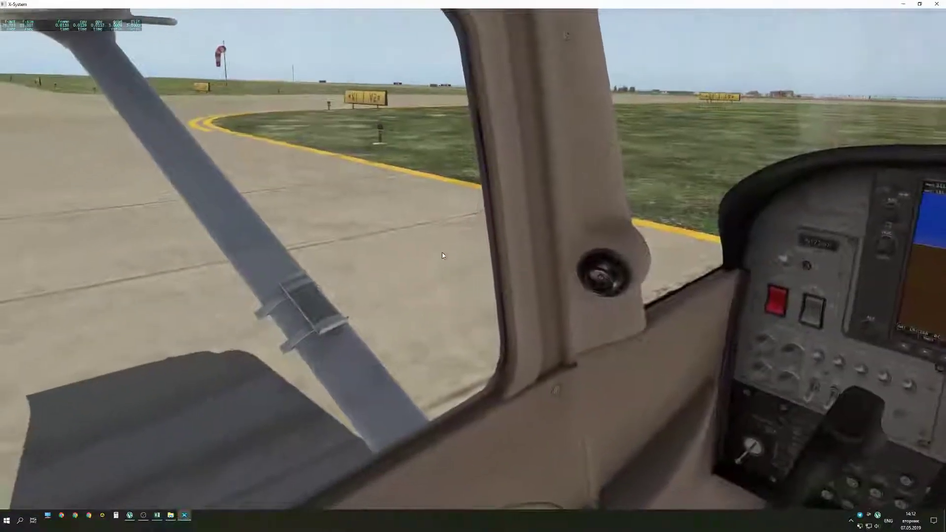
key("e")
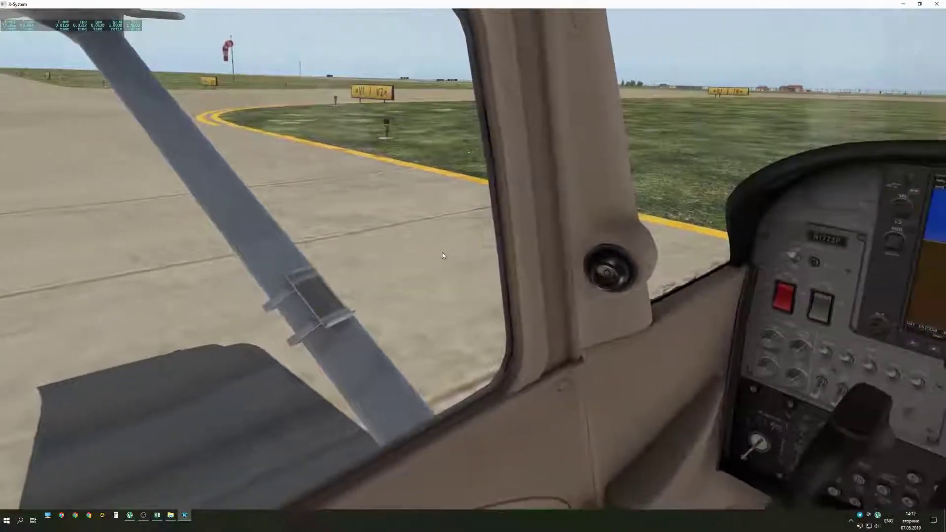
key("e")
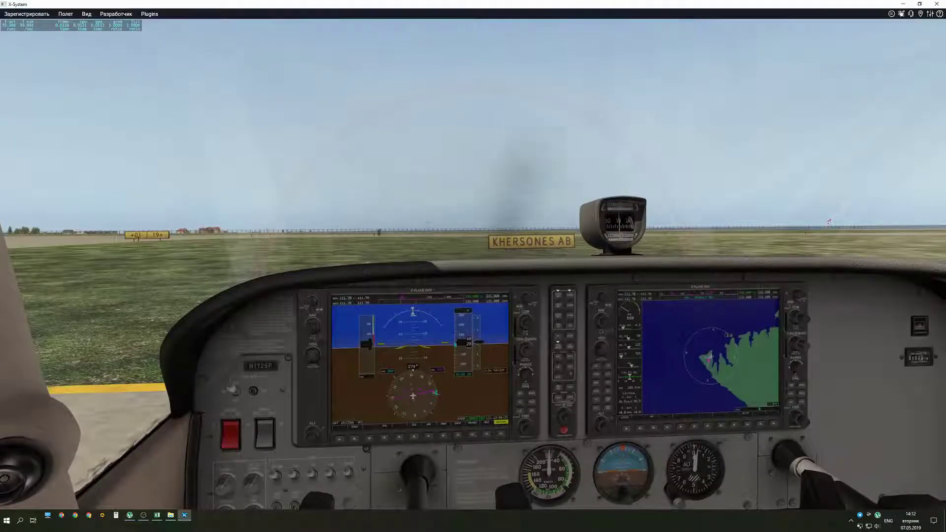
Step: Start a new flight with the Cessna Skyhawk (G1000) at Khersones AB, using the runway's southern end as the start position
key("ctrl+n")
left_click(693, 184)
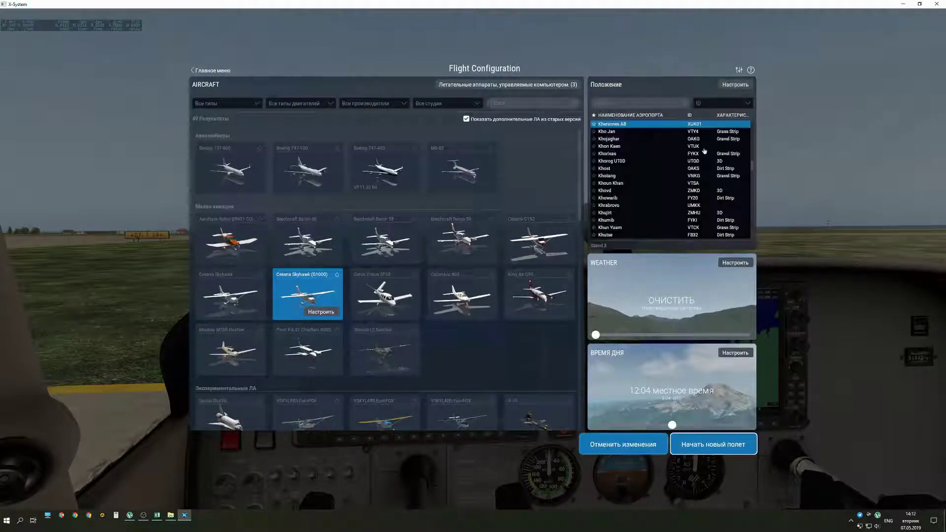
left_click(734, 87)
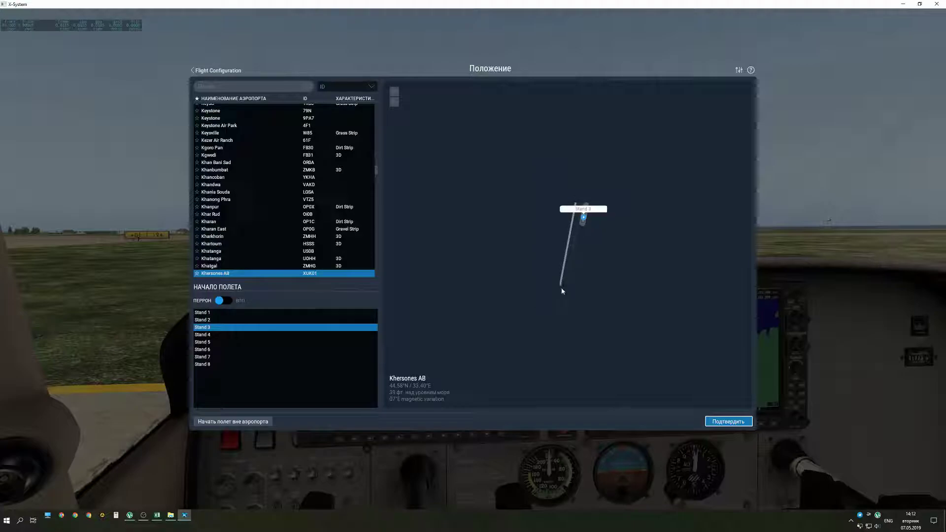
left_click(728, 421)
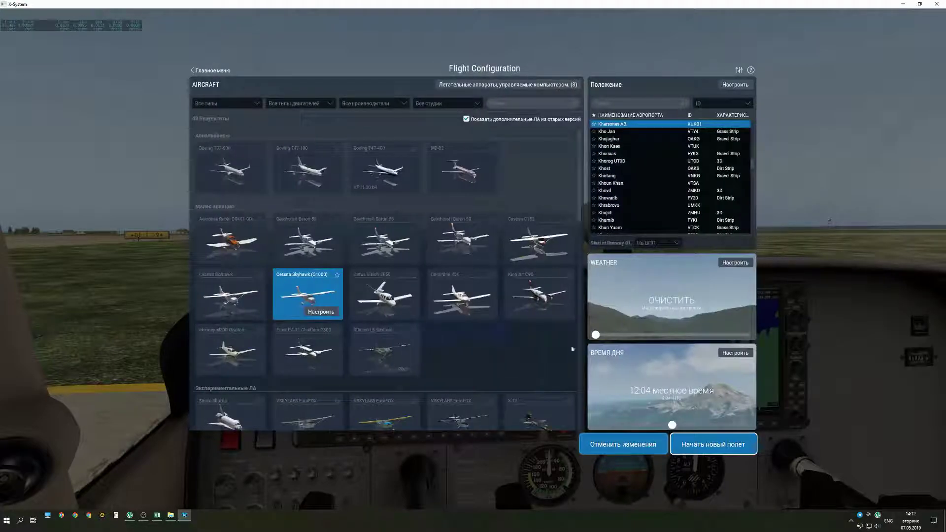
left_click(713, 443)
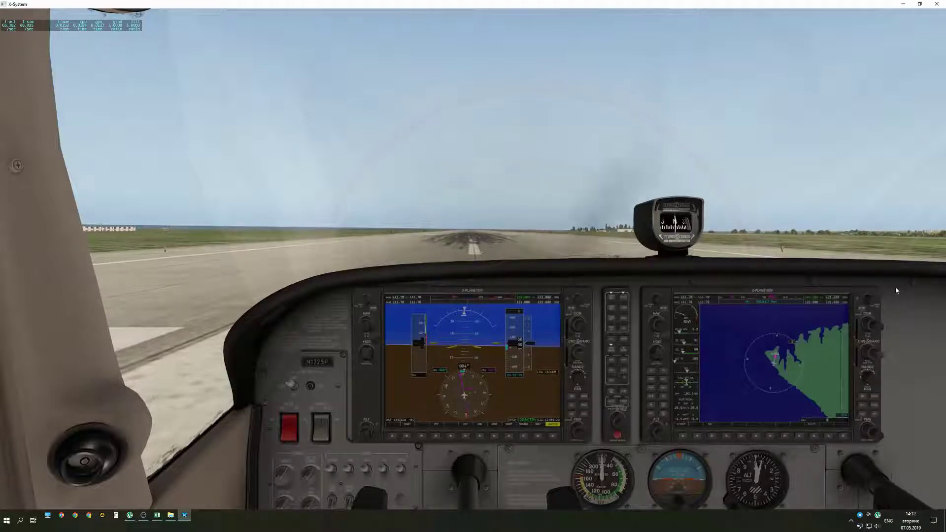
Step: Look around from the cockpit to examine the scenery around the runway and the coast
key("q")
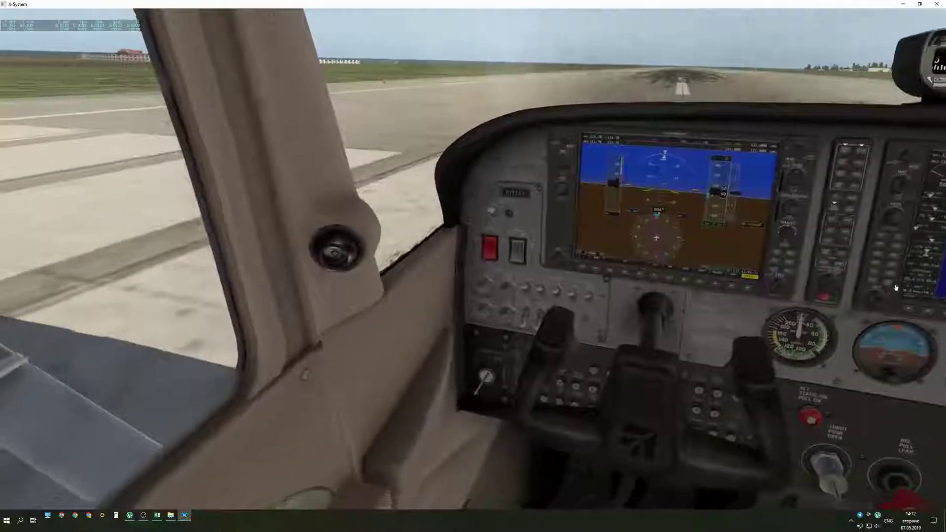
key("e")
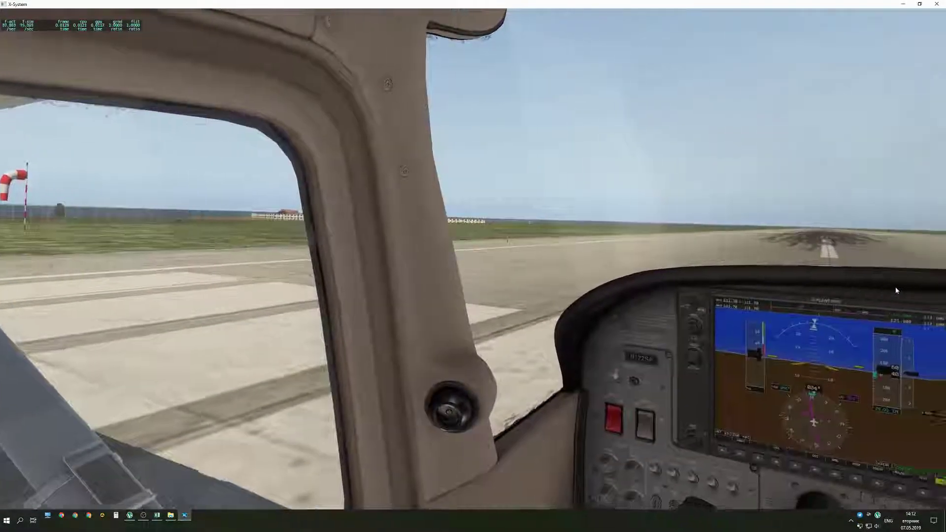
key("q")
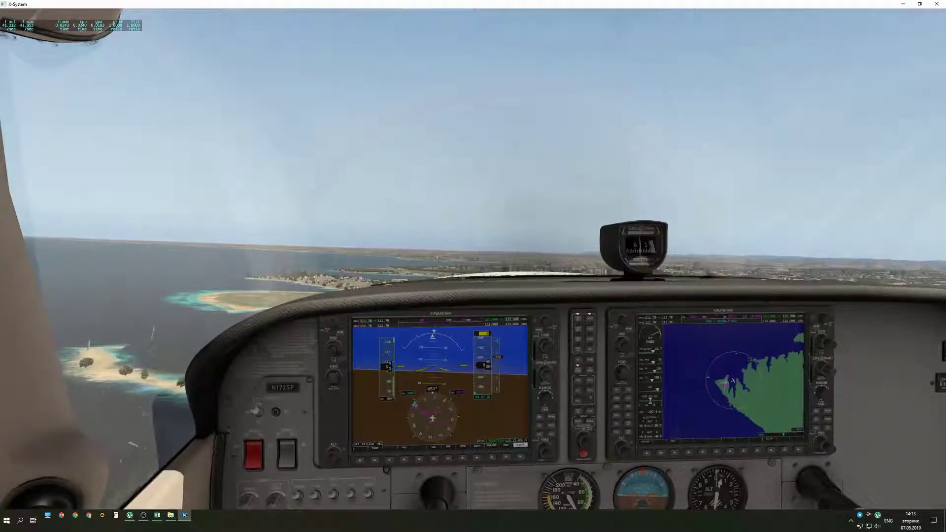
Step: Pause the flight, restore the simulator window to its smaller size, and exit X-Plane
key("p")
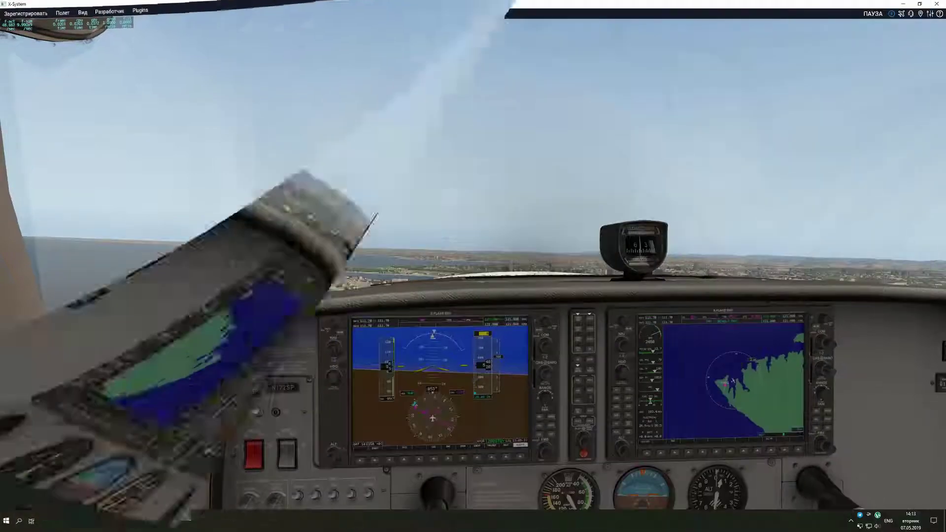
left_click(919, 4)
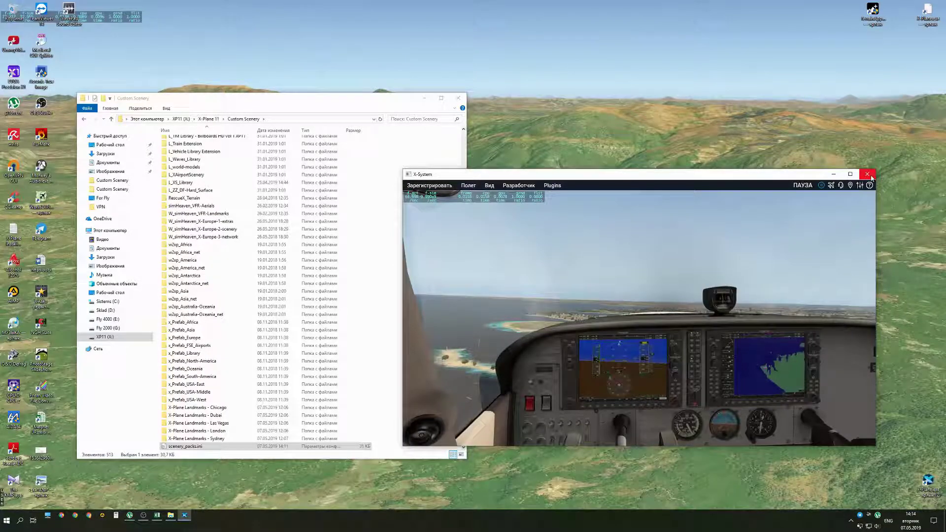
key("alt+F4")
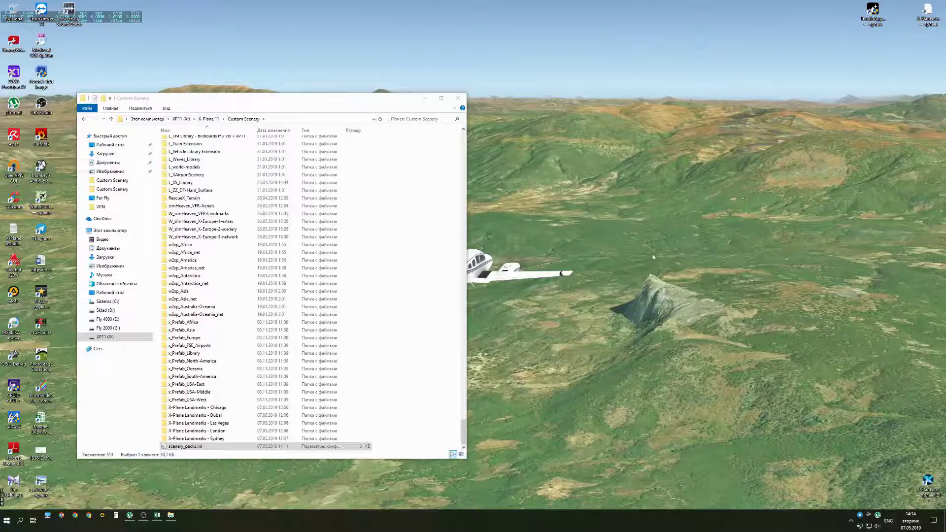
Step: Reposition the Custom Scenery folder window, and open the G folder on the XP11 (X:) drive in it
left_click_drag(225, 101, 212, 53)
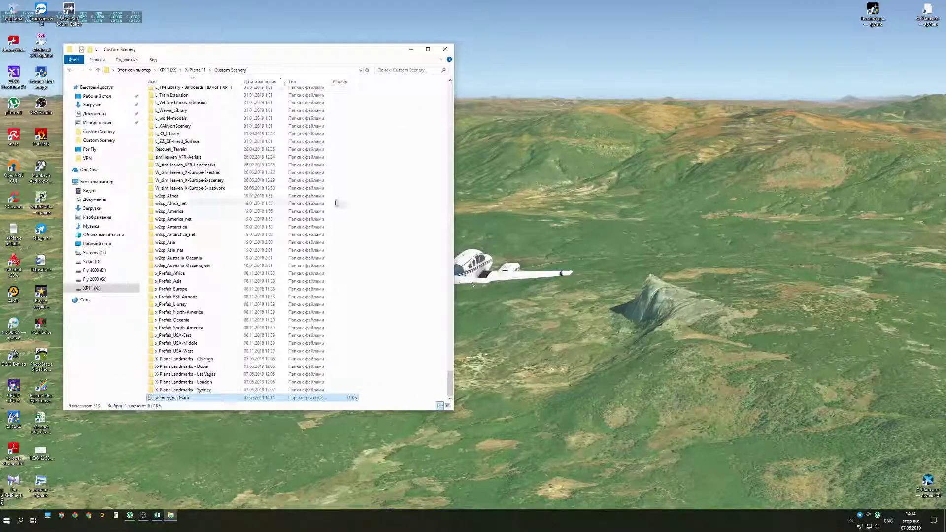
left_click(738, 178)
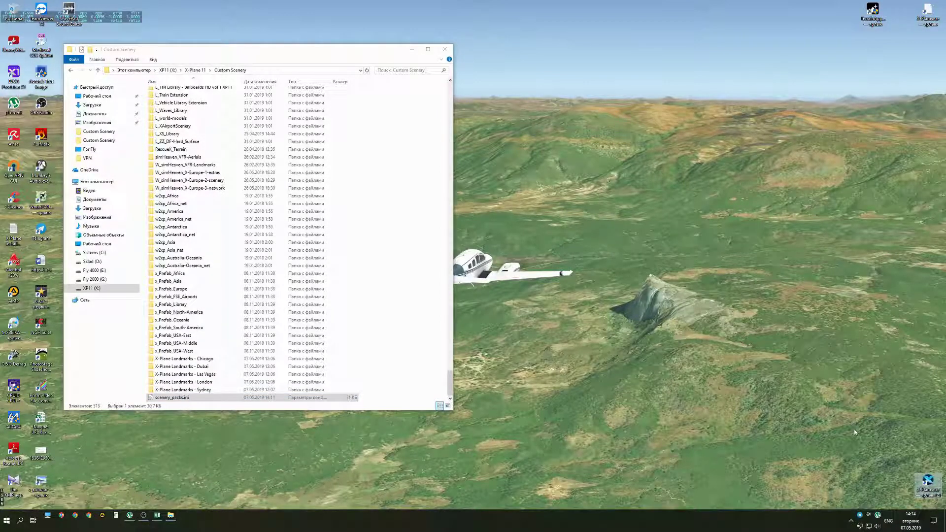
left_click(850, 523)
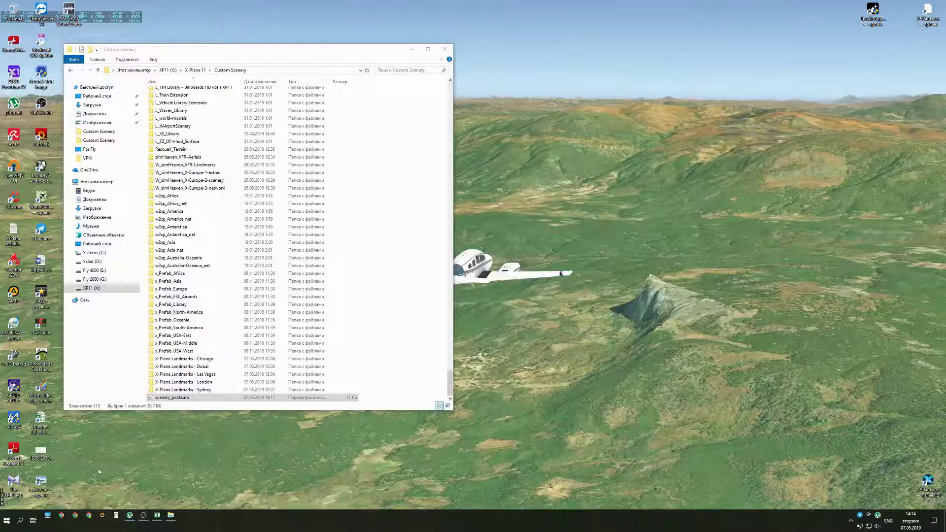
left_click(168, 70)
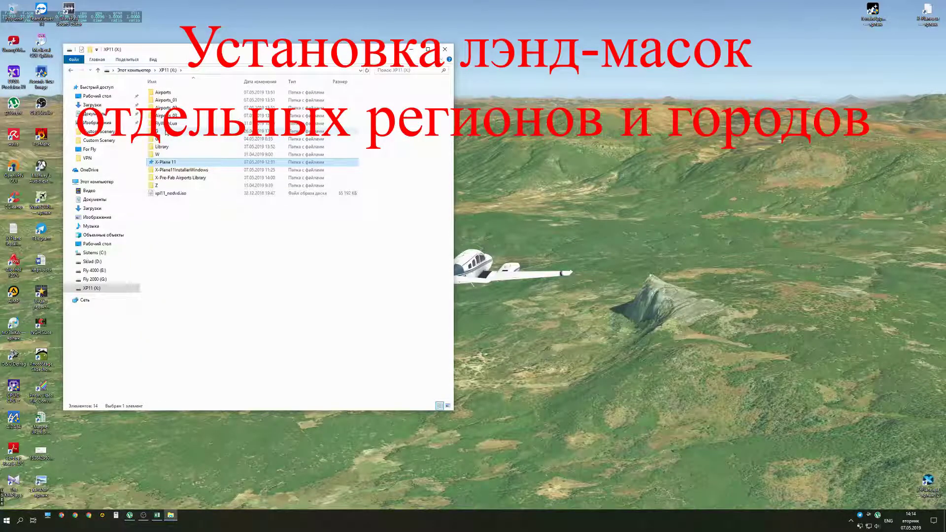
double_click(166, 132)
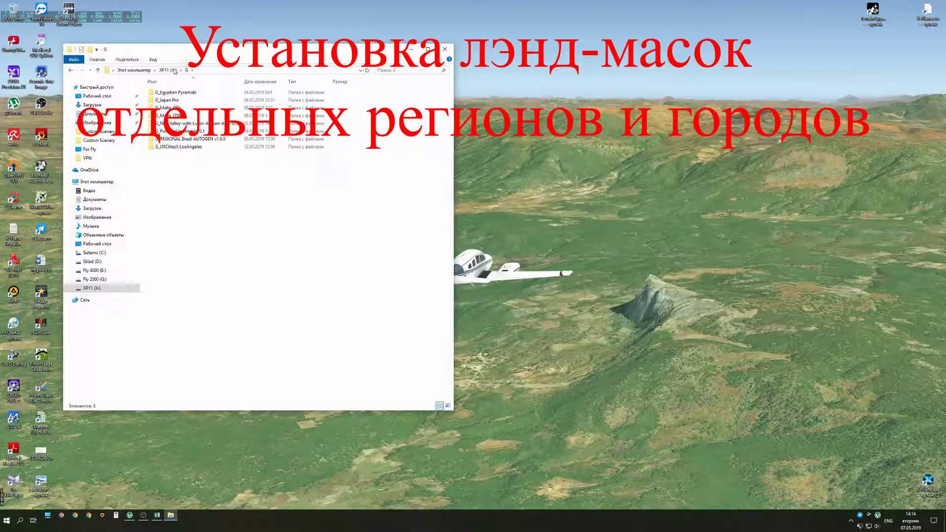
Step: Examine the contents of the G and G1 scenery folders on the XP11 (X:) drive
left_click(168, 70)
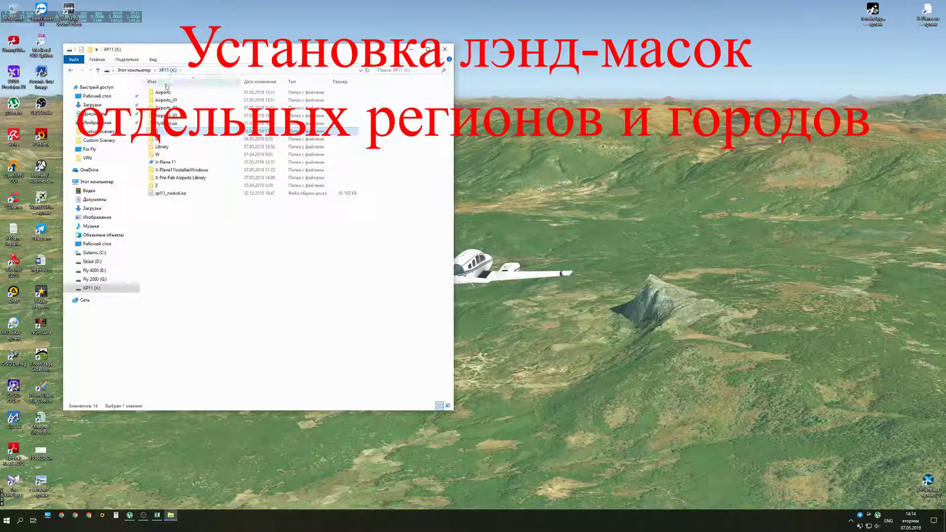
double_click(162, 131)
left_click(167, 70)
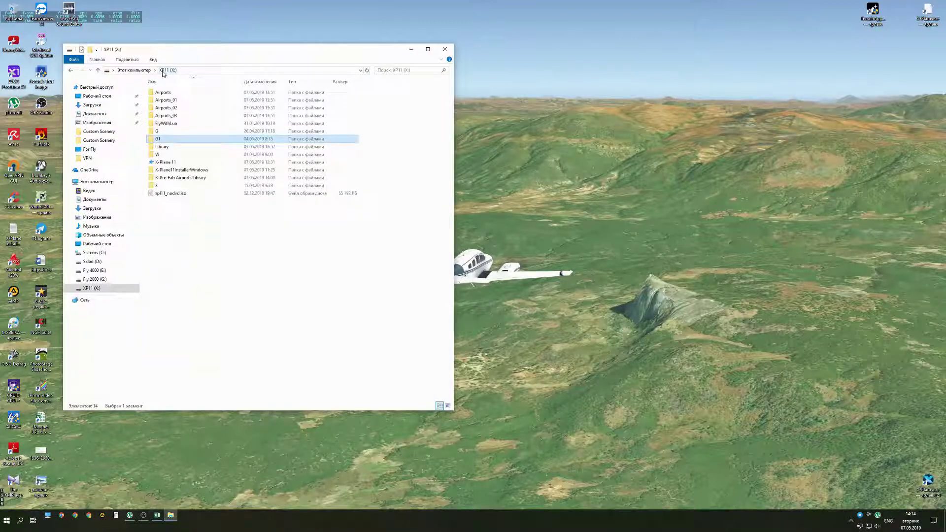
double_click(165, 133)
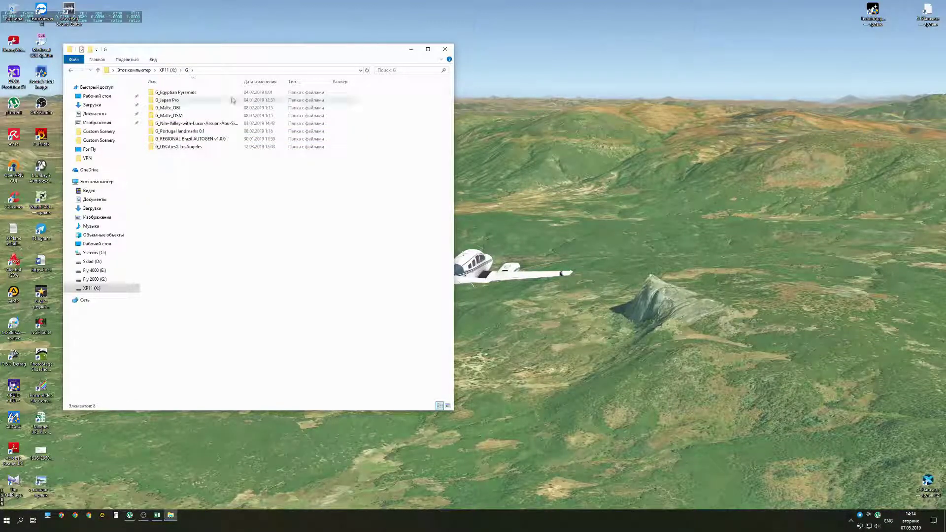
Step: Open the G folder from the XP11 (X:) drive in a separate window and arrange both folder windows side by side
left_click_drag(214, 54, 600, 102)
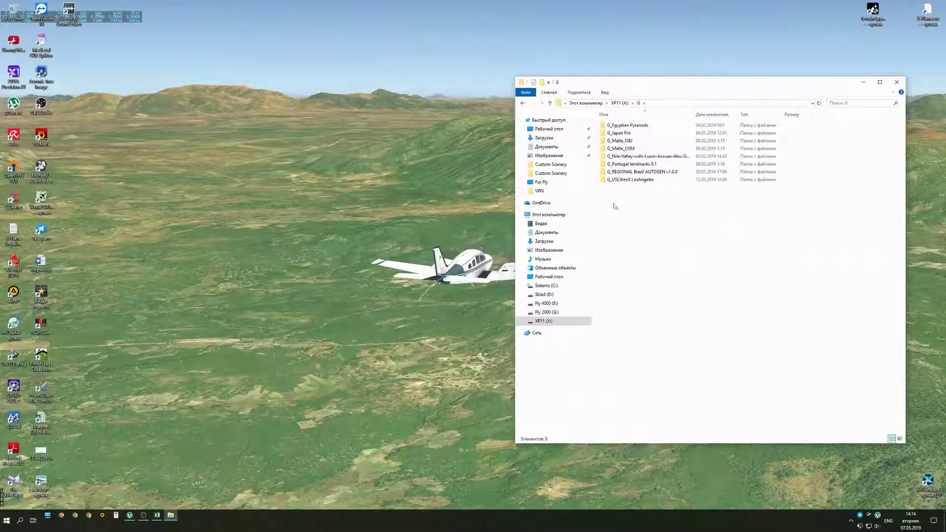
left_click(619, 103)
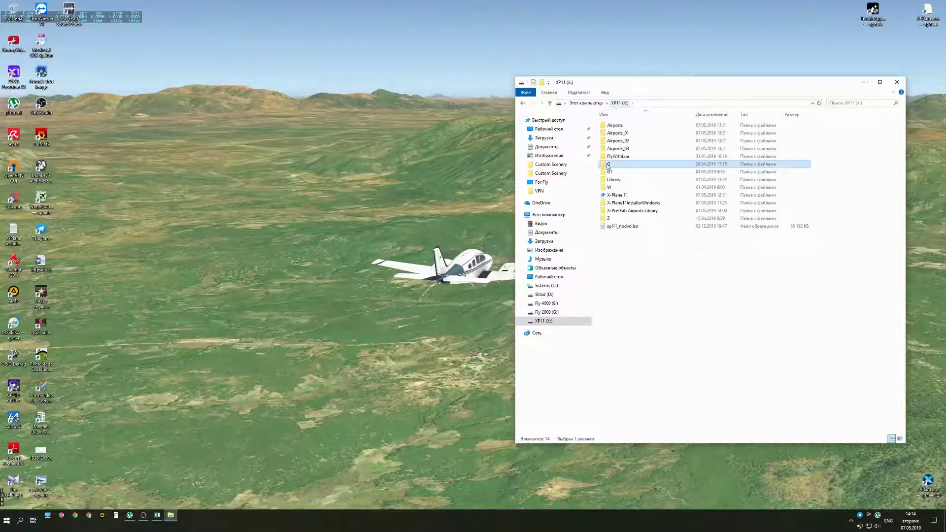
right_click(604, 168)
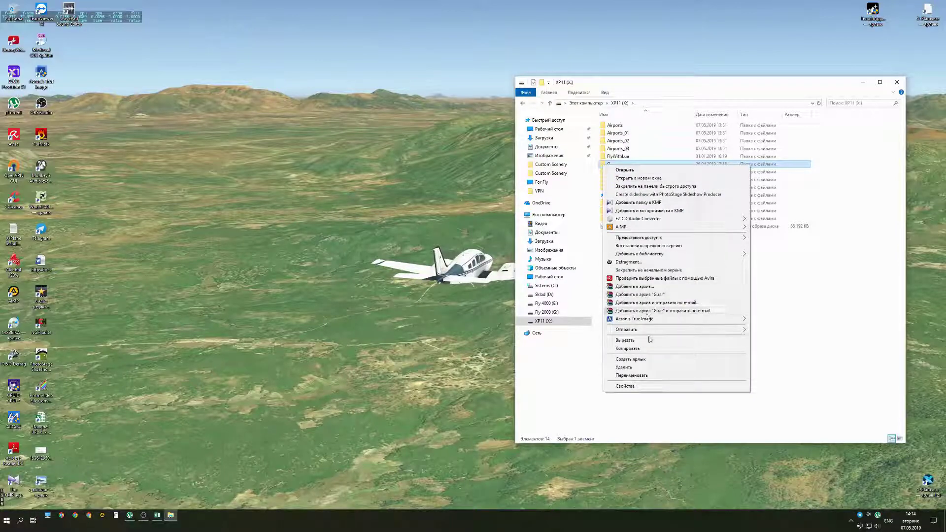
left_click(645, 178)
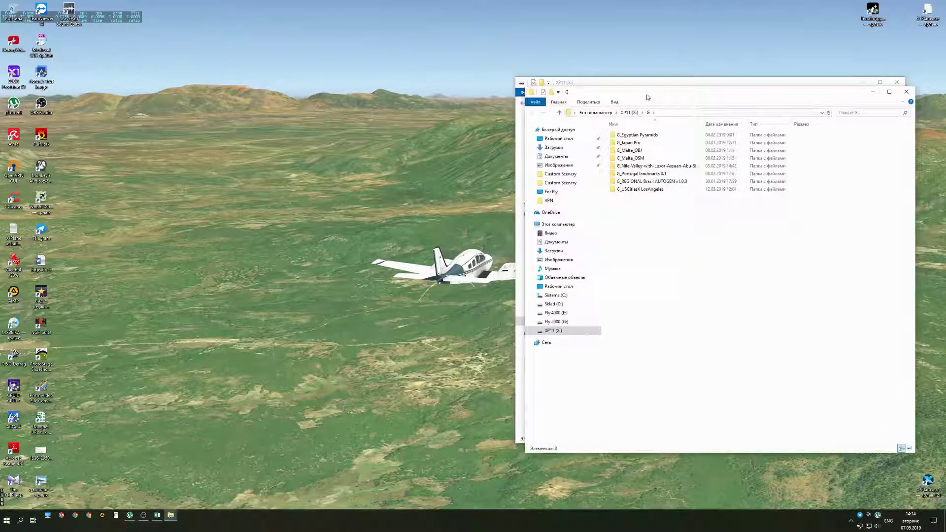
left_click_drag(633, 78, 677, 129)
left_click_drag(675, 85, 271, 89)
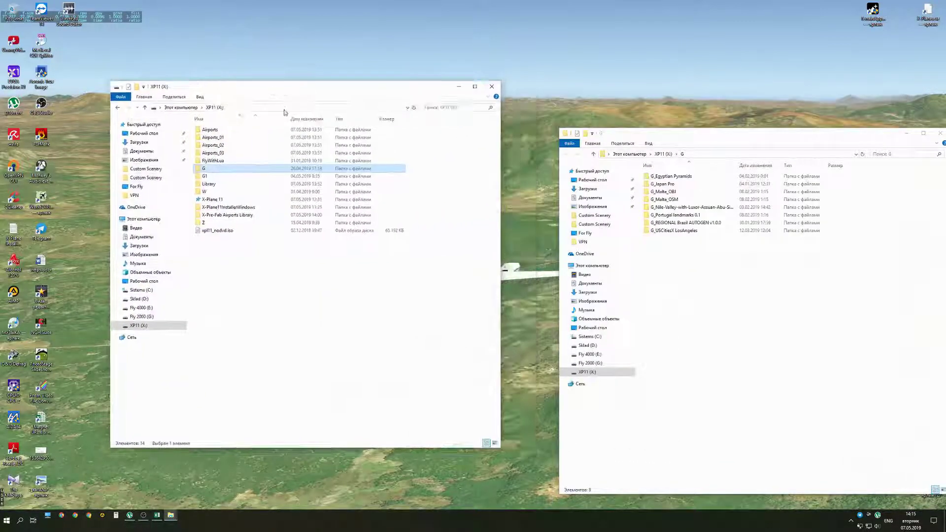
Step: Open X-Plane 11's Custom Scenery folder and move all eight regional scenery folders from the G folder into it
double_click(199, 200)
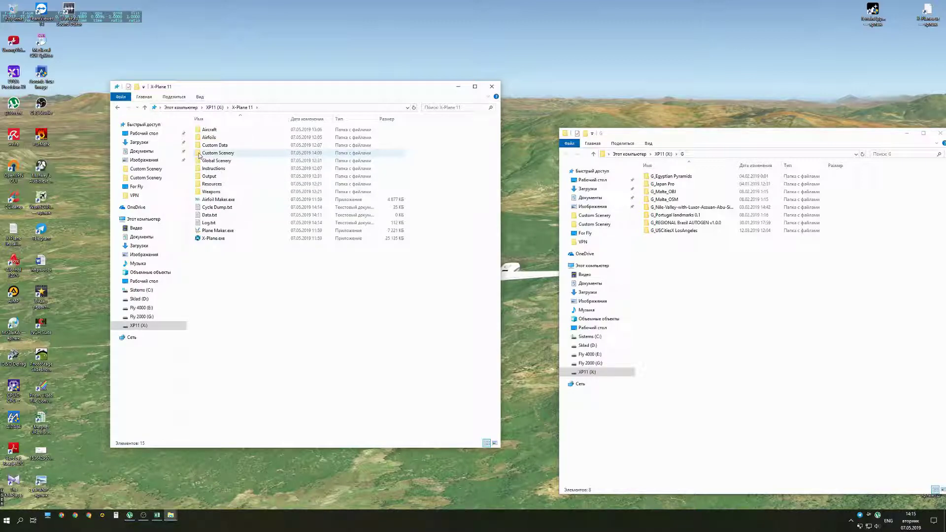
double_click(199, 156)
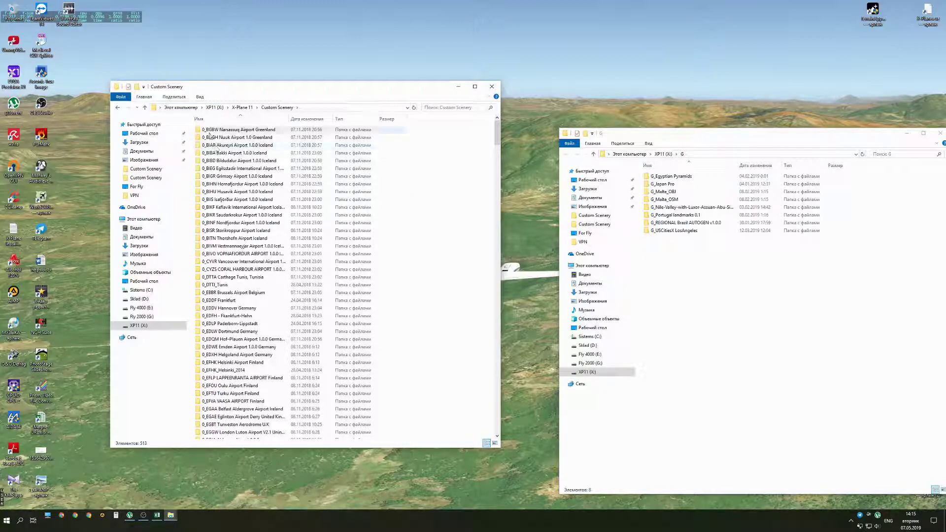
left_click_drag(654, 250, 446, 256)
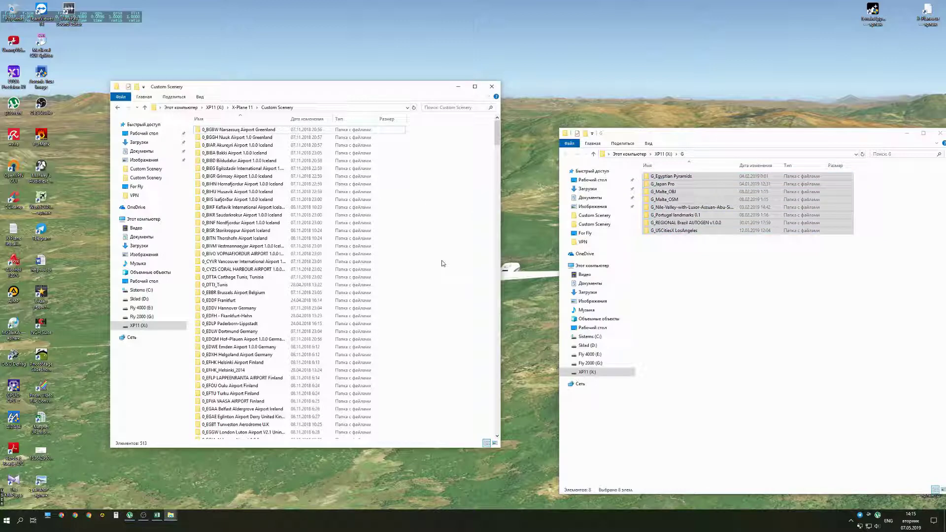
Step: Open the G1 folder on the XP11 (X:) drive and move all its scenery folders into Custom Scenery
left_click(660, 154)
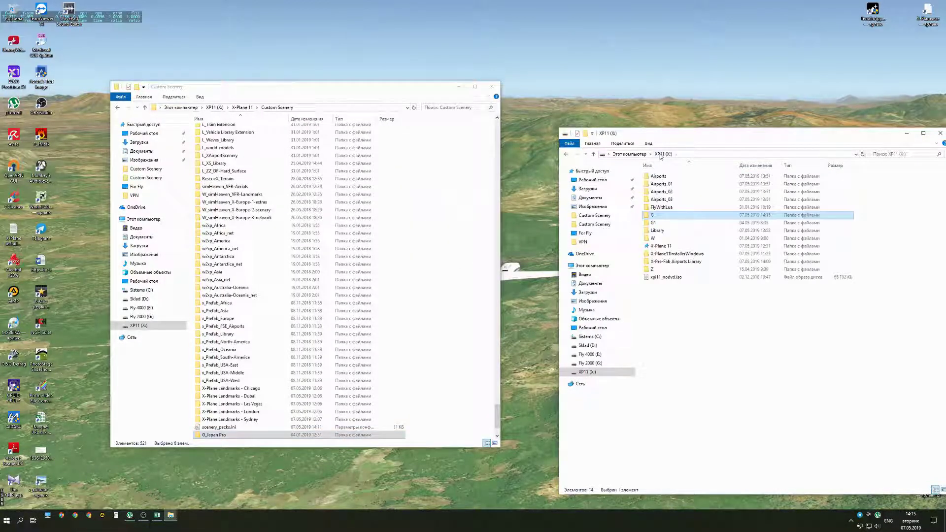
double_click(653, 224)
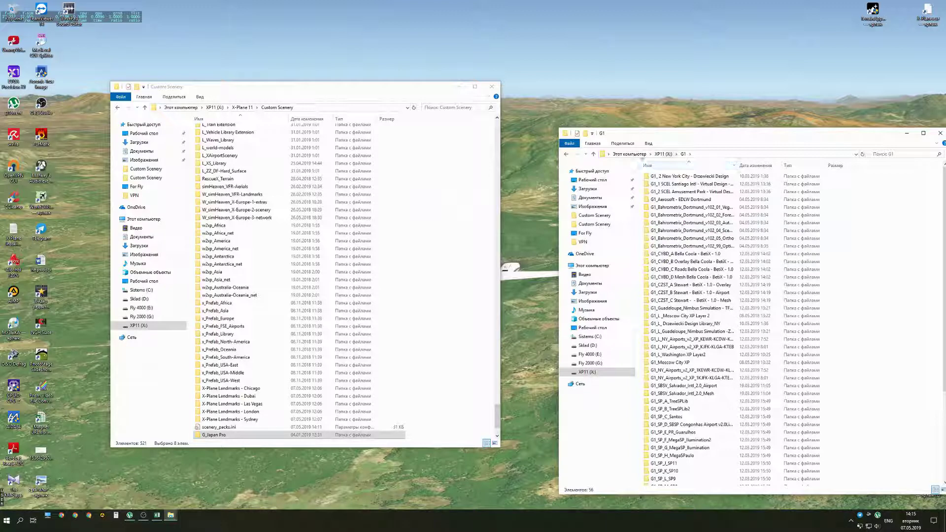
left_click(593, 143)
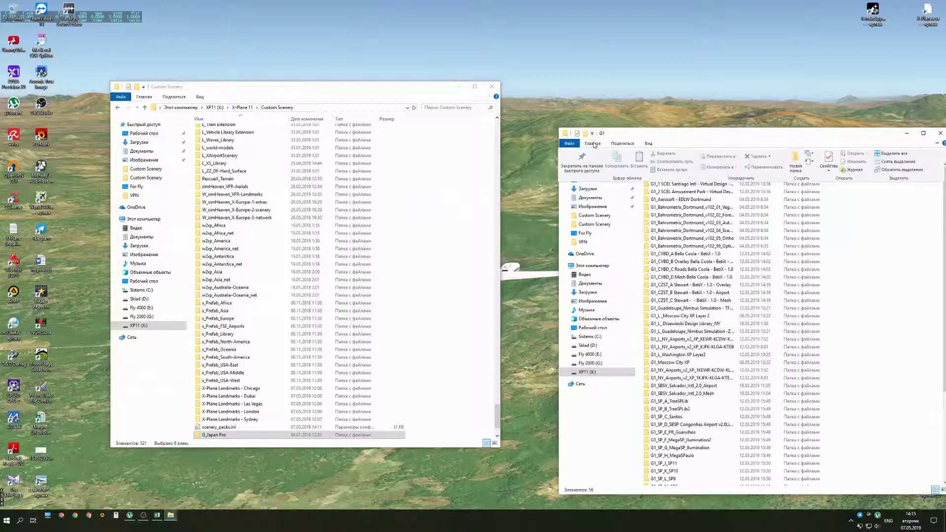
left_click(895, 157)
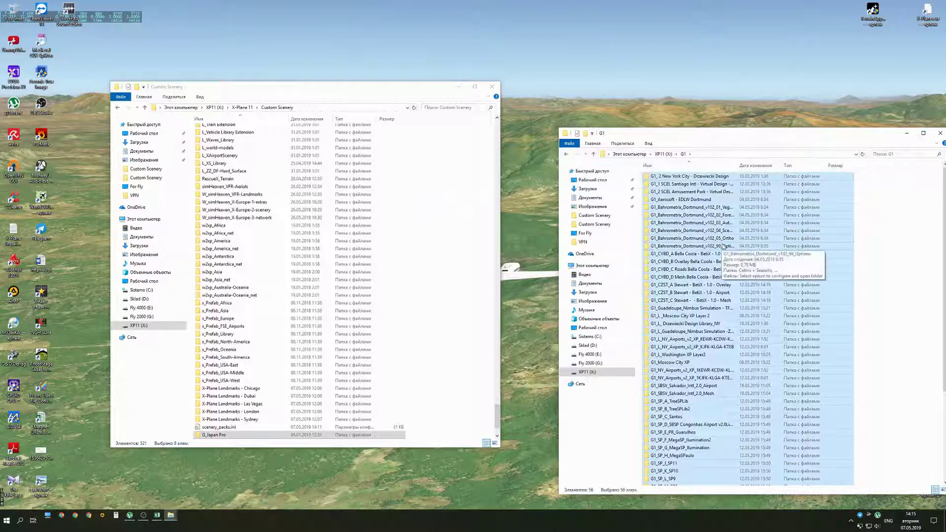
left_click_drag(719, 246, 445, 259)
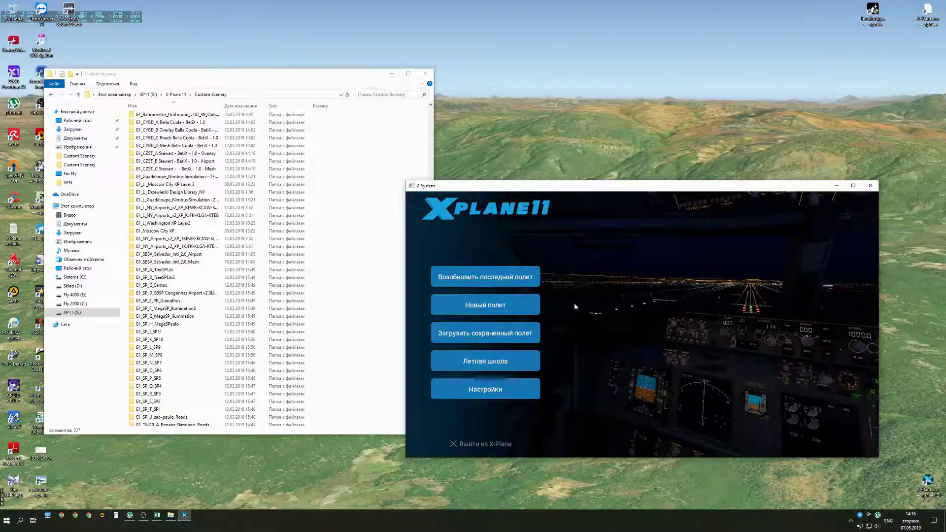
Step: Exit X-Plane and open the scenery_packs.ini file from the Custom Scenery folder
left_click(495, 445)
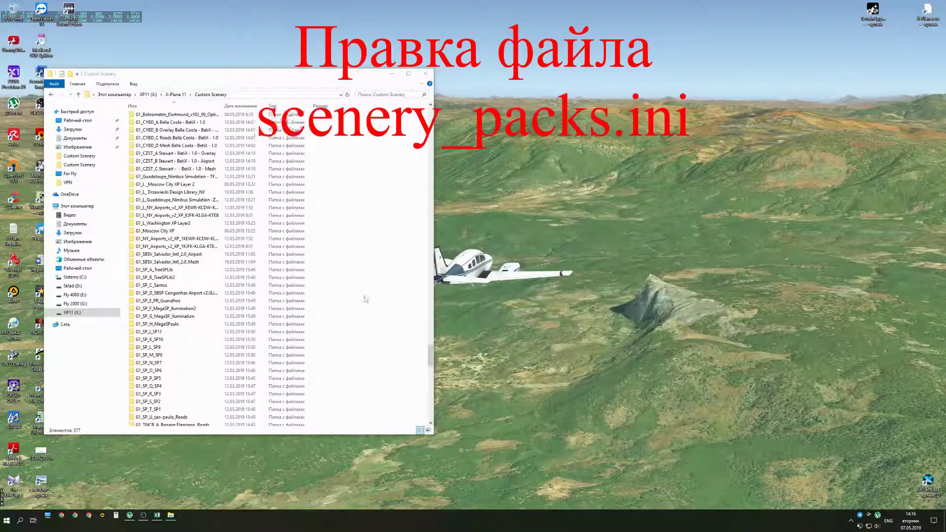
scroll(367, 305, "down", 6)
left_click_drag(431, 366, 431, 410)
double_click(149, 425)
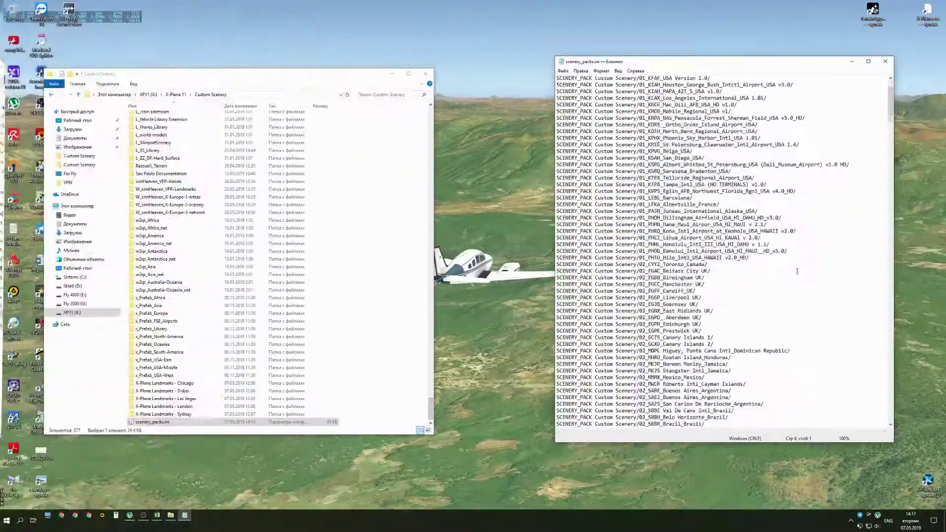
Step: Review the scenery pack entries down to the G1 packs, close scenery_packs.ini, and look over the G1 folders in Custom Scenery
scroll(796, 271, "down", 20)
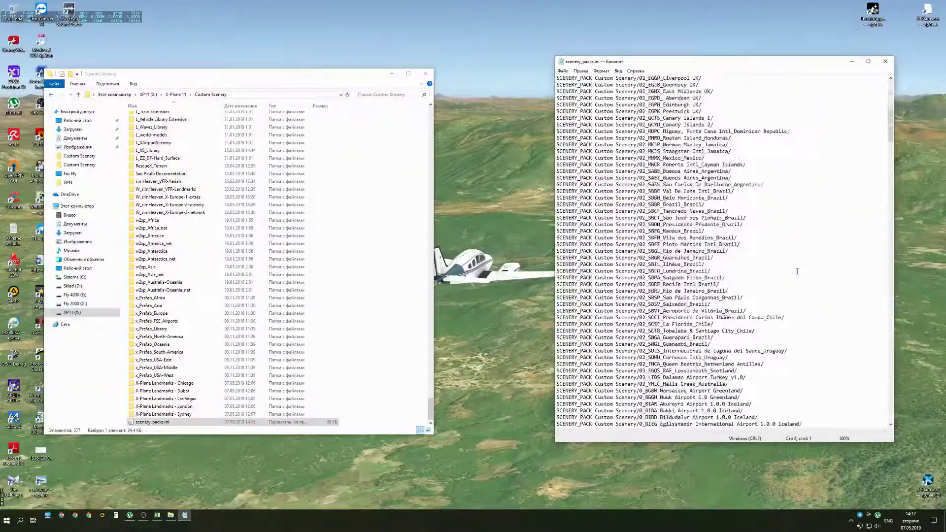
scroll(797, 271, "down", 20)
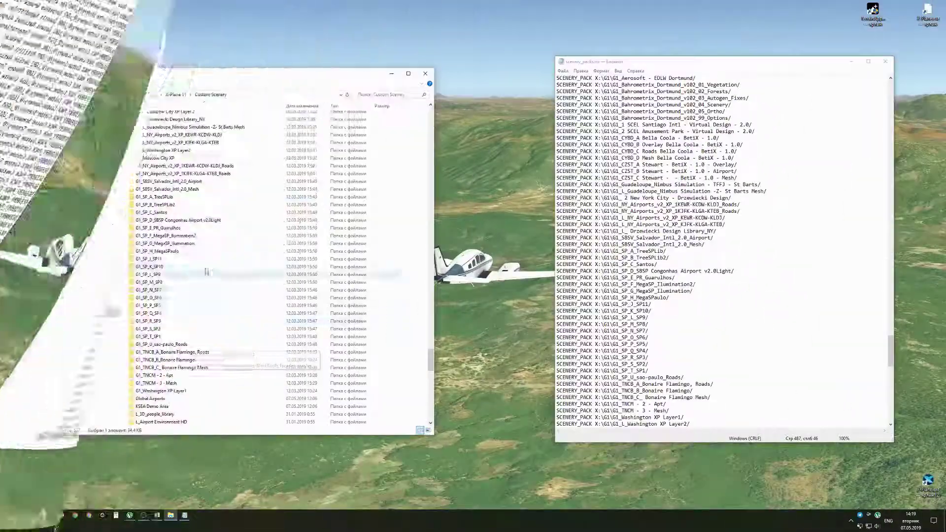
left_click(885, 64)
left_click(437, 267)
scroll(416, 253, "down", 6)
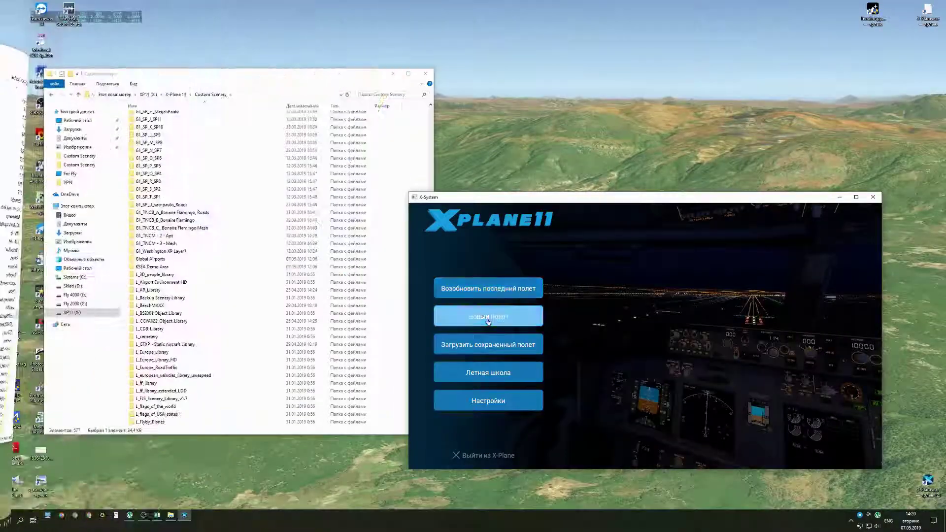
Step: Start a new flight with the Cessna Skyhawk (G1000) at the airport with ID UUMO
left_click(488, 314)
left_click_drag(622, 201, 531, 91)
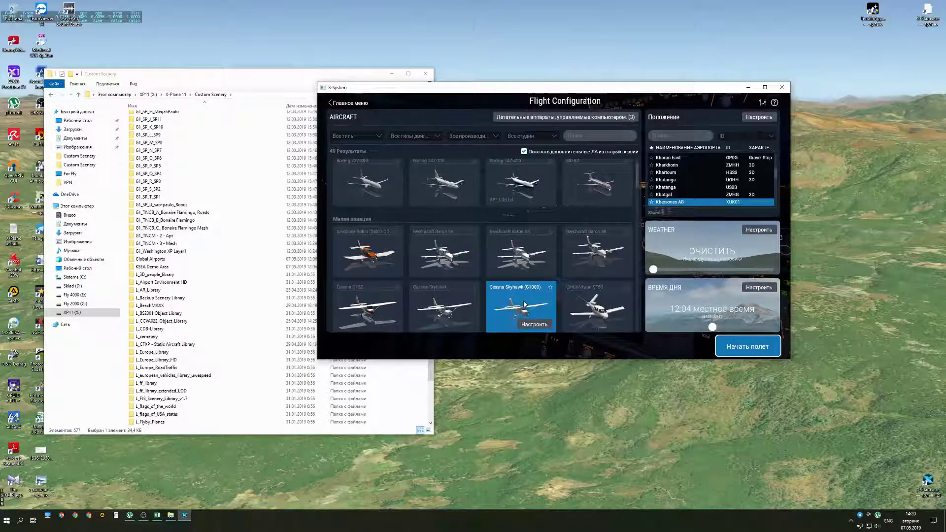
left_click(673, 135)
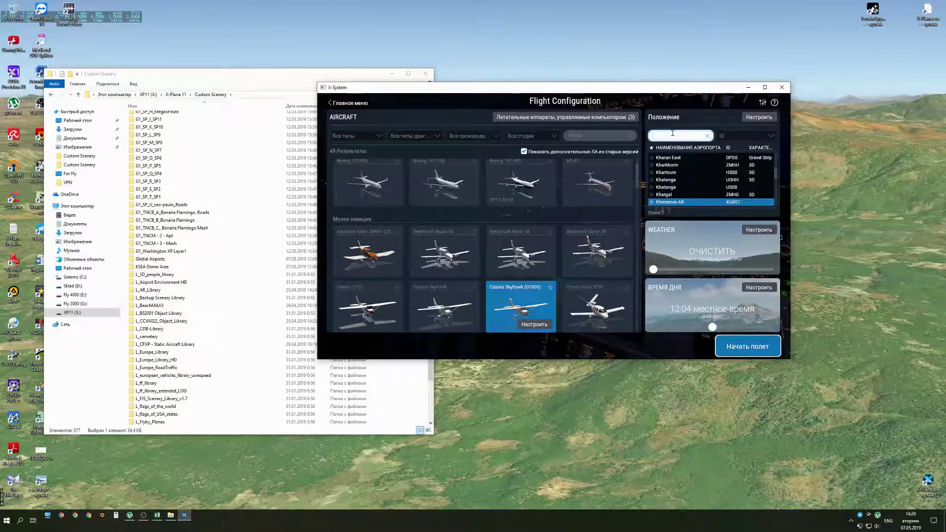
type("uu")
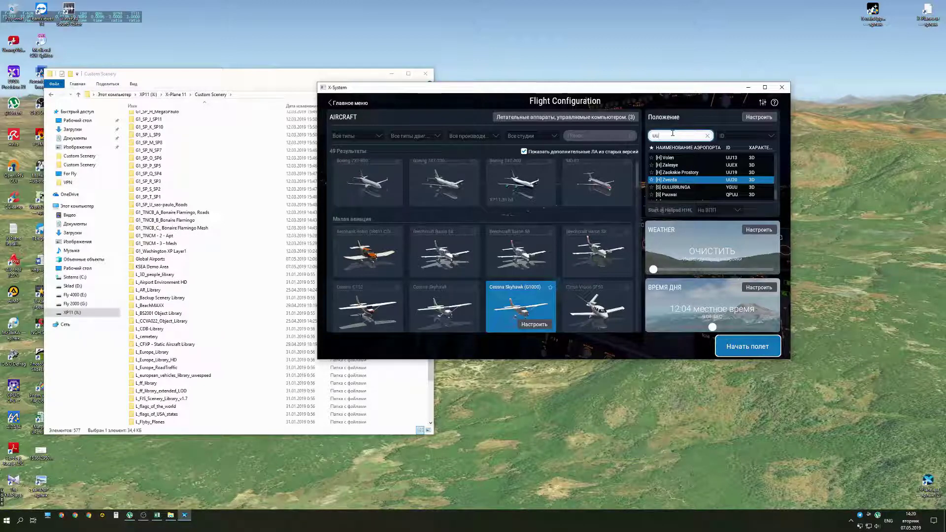
type("mo")
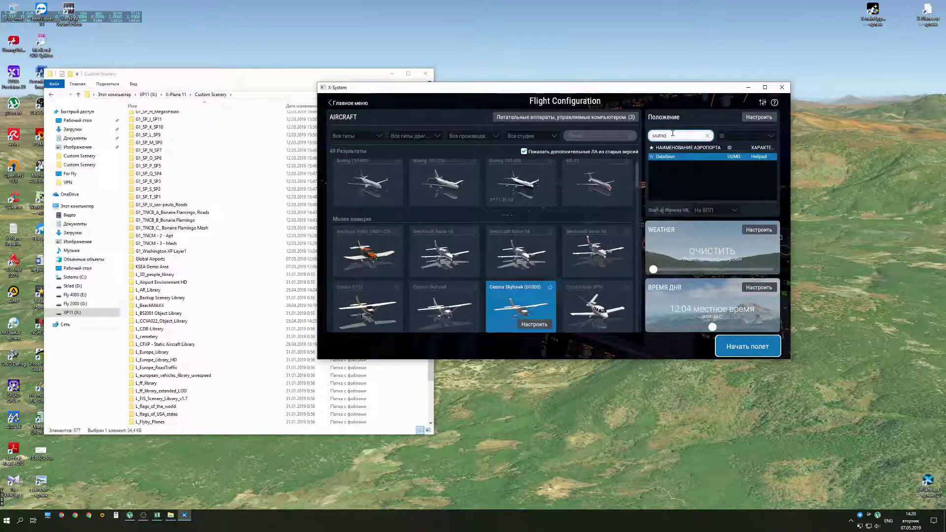
left_click(723, 348)
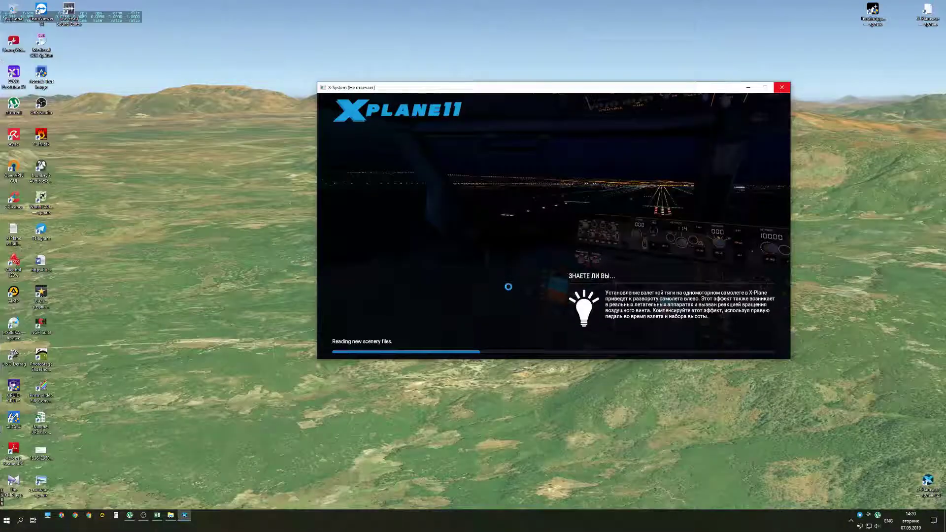
Step: Switch to the content catalogue in Excel and examine the G and G1 Regional scenery rows with their installation notes
left_click(157, 515)
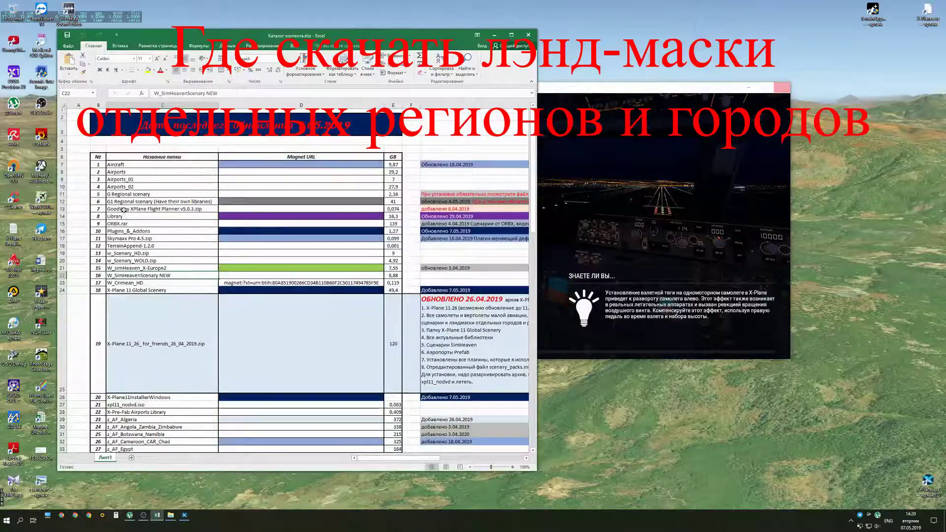
left_click(122, 196)
left_click(122, 202)
left_click(122, 194)
left_click(120, 202)
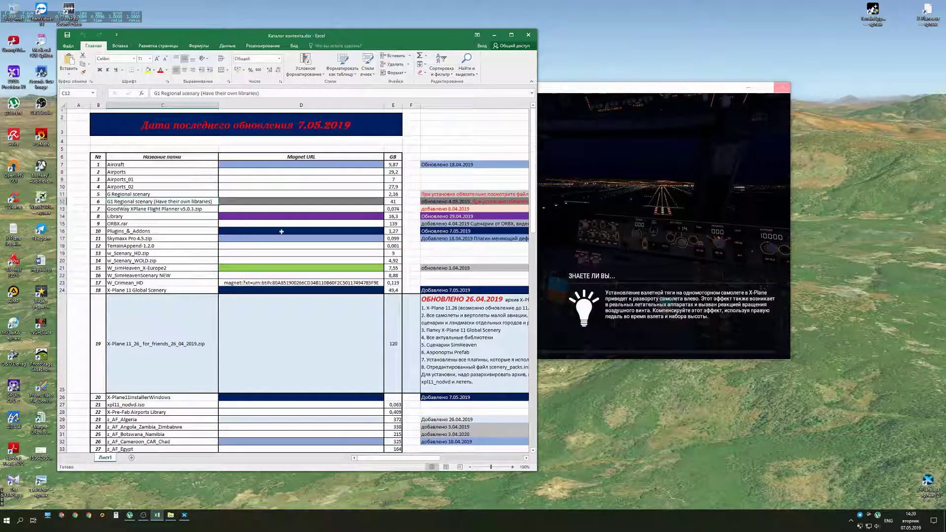
left_click(481, 202)
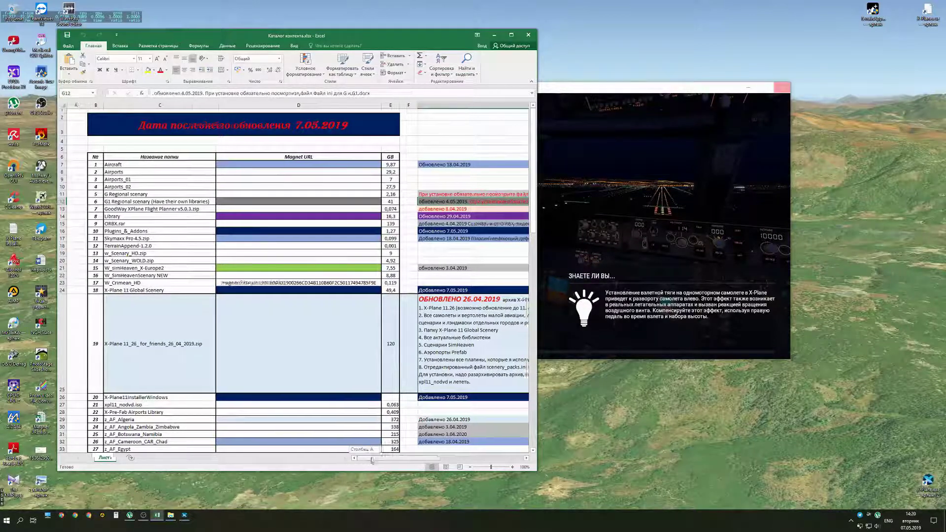
scroll(291, 270, "right", 4)
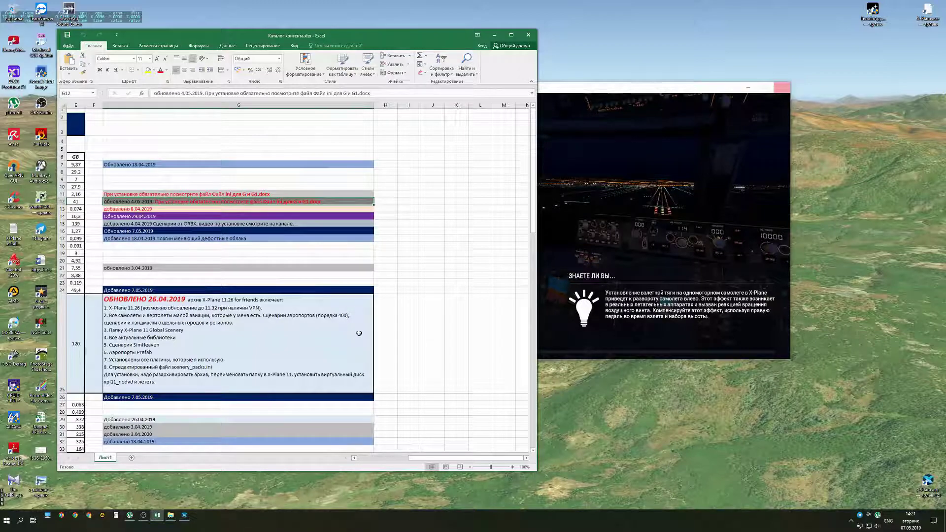
left_click_drag(452, 458, 400, 459)
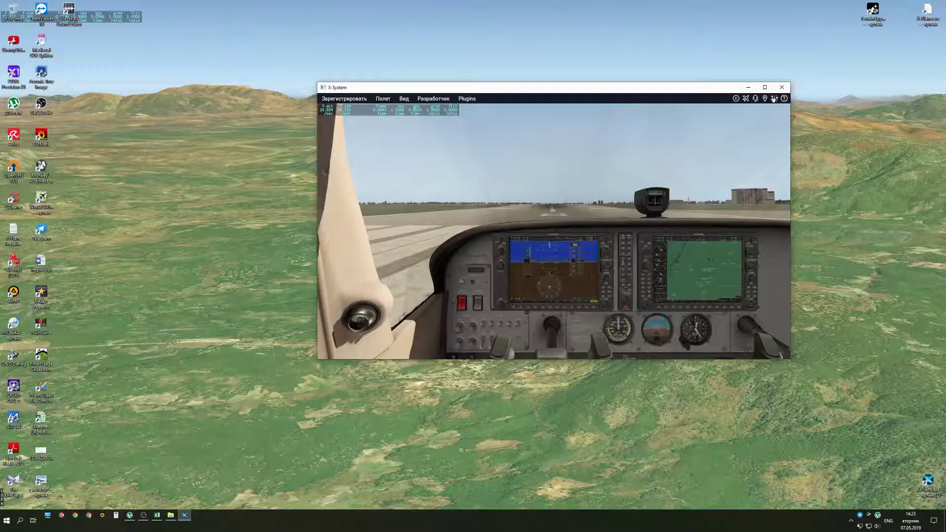
Step: Maximize the X-Plane window and look around from the cockpit at the buildings beside the runway
left_click(766, 89)
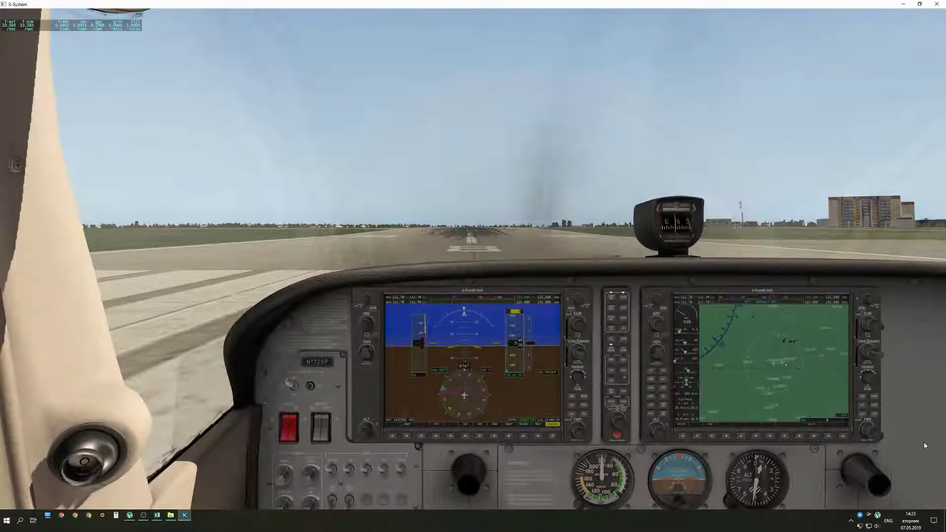
key("e")
key("e")
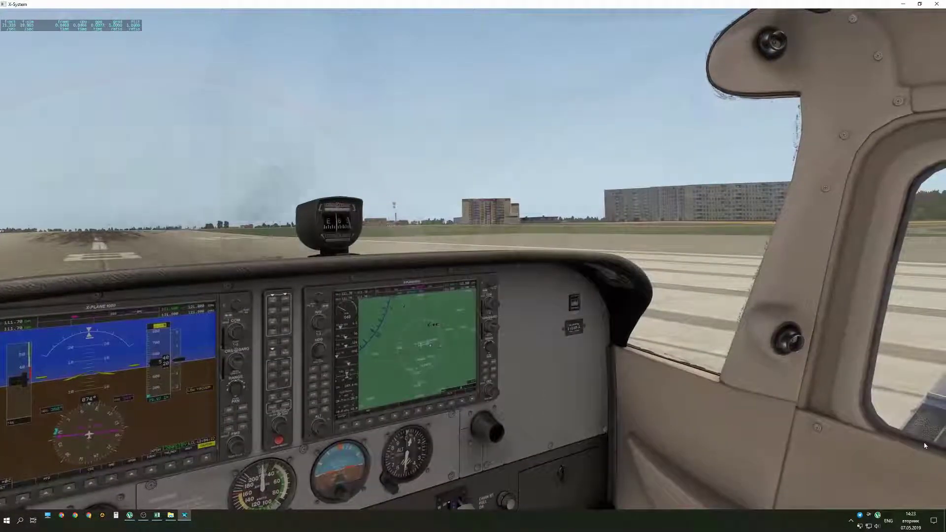
key("q")
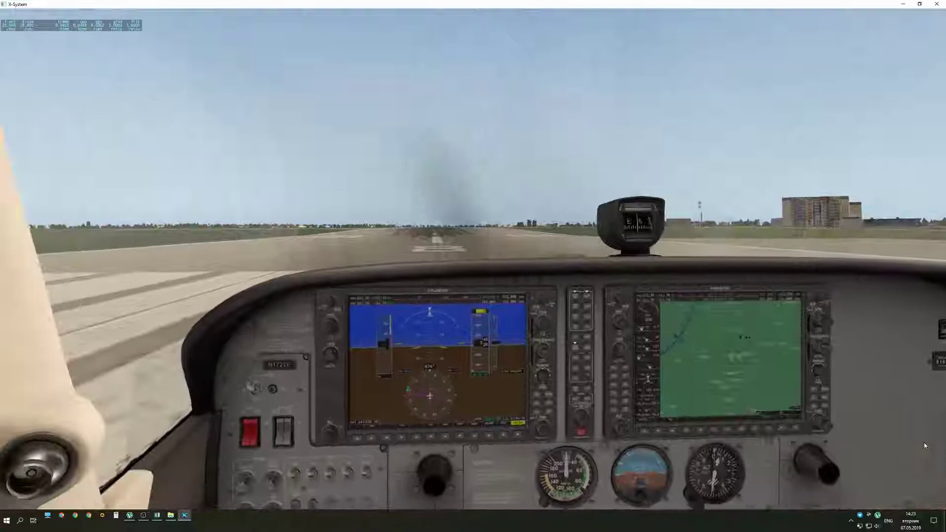